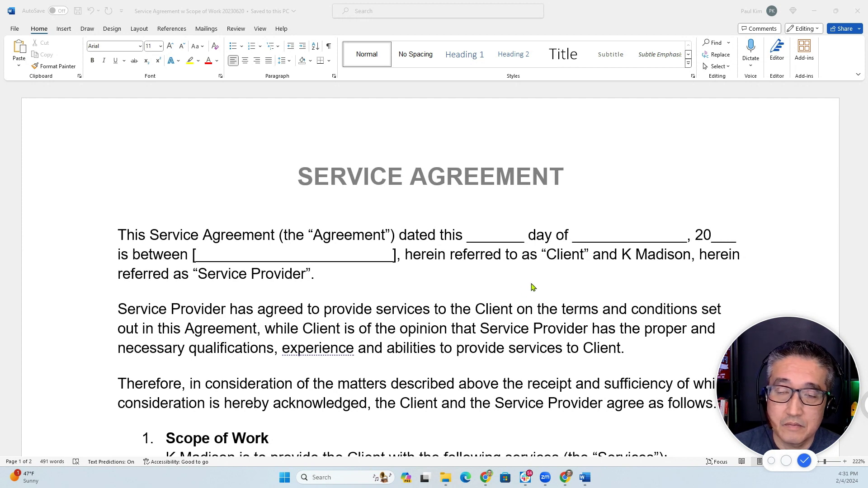
Step: Save the Service Agreement w Scope of Work 20230620 document as a PDF in the Downloads folder
{"action": "scroll", "coordinate": [512, 320], "scroll_direction": "down", "scroll_amount": 20}
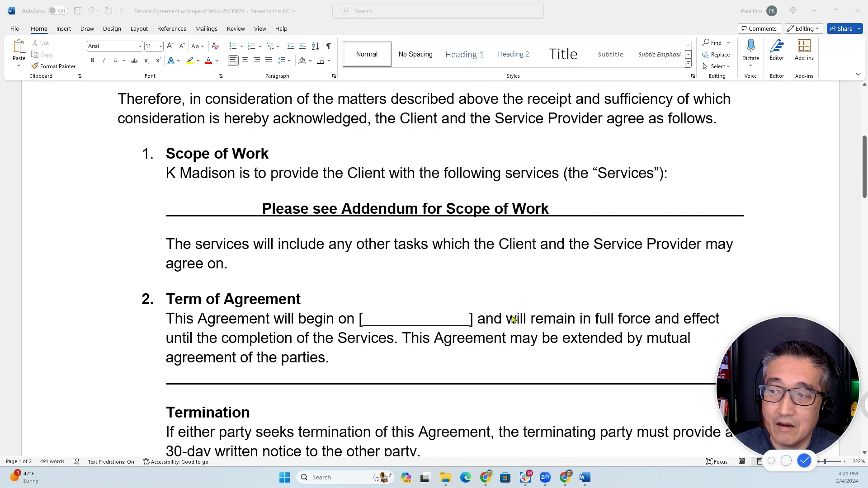
{"action": "scroll", "coordinate": [512, 320], "scroll_direction": "down", "scroll_amount": 10}
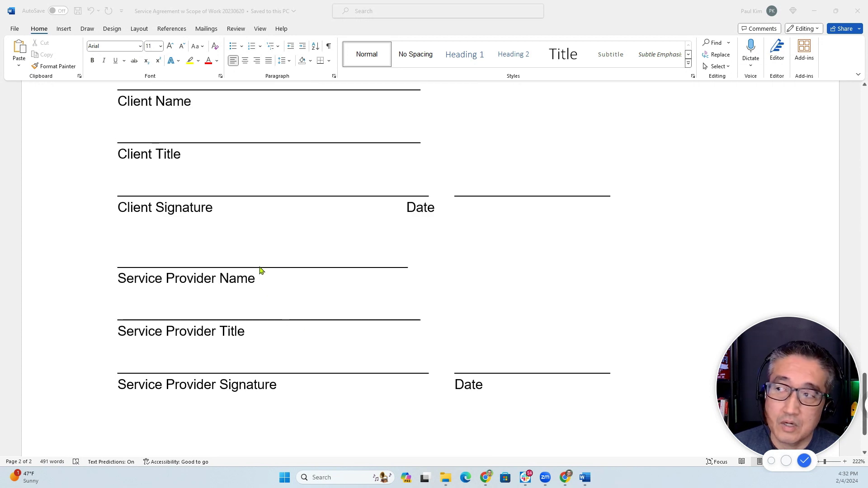
{"action": "scroll", "coordinate": [198, 264], "scroll_direction": "up", "scroll_amount": 1}
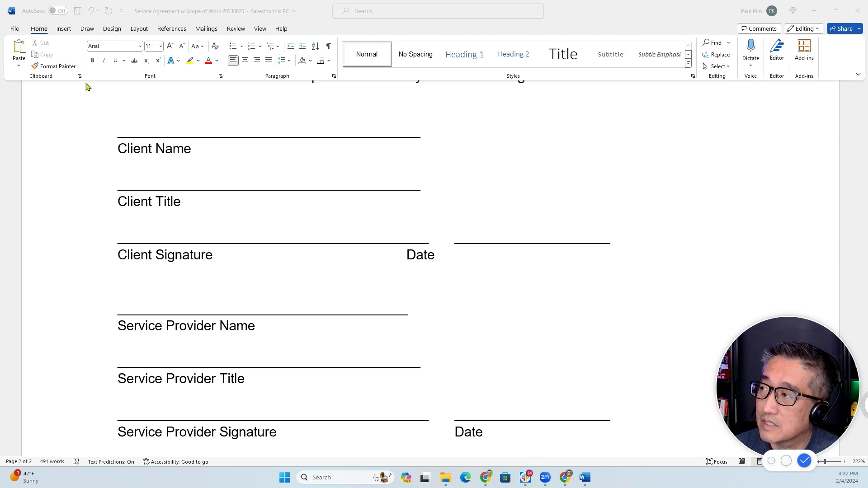
{"action": "left_click", "coordinate": [17, 34]}
{"action": "left_click", "coordinate": [15, 29]}
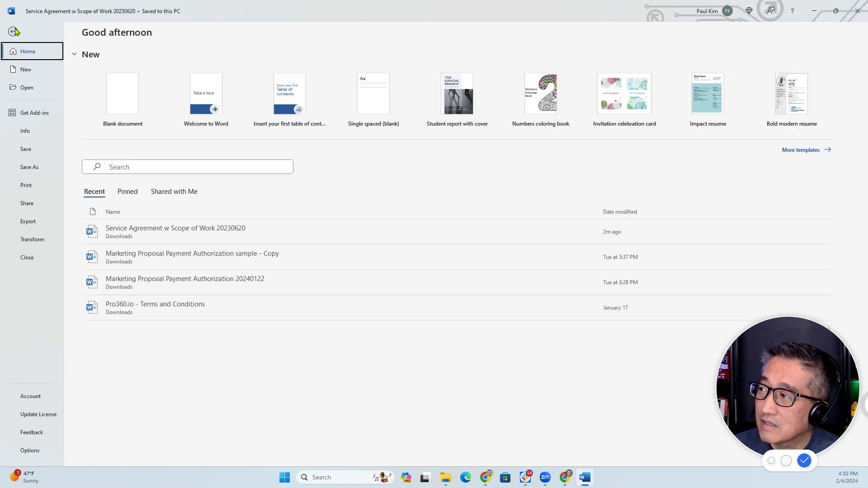
{"action": "left_click", "coordinate": [30, 167]}
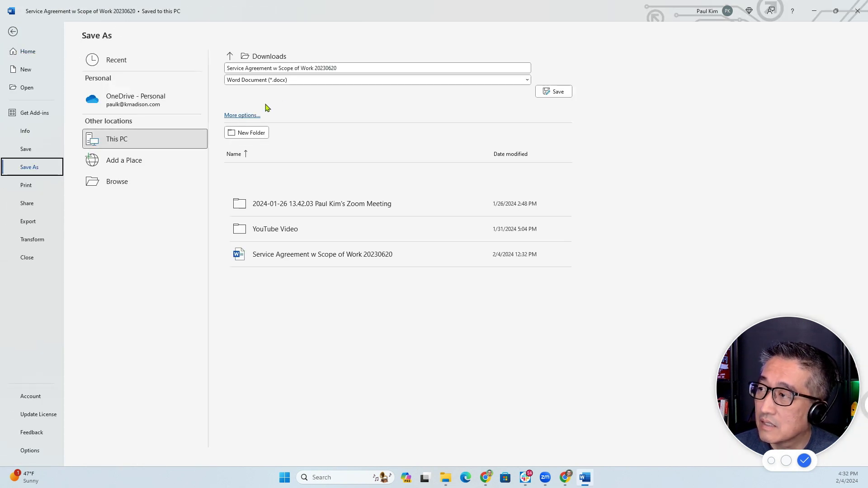
{"action": "left_click", "coordinate": [294, 81]}
{"action": "left_click", "coordinate": [277, 142]}
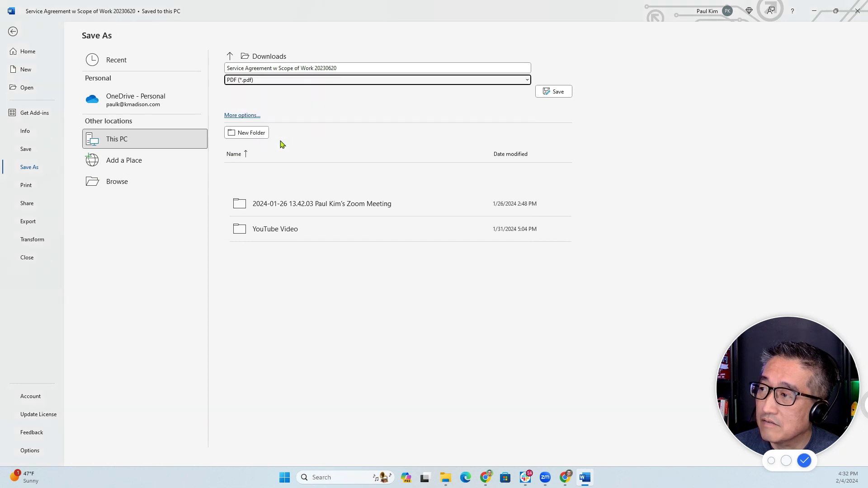
{"action": "left_click", "coordinate": [554, 93]}
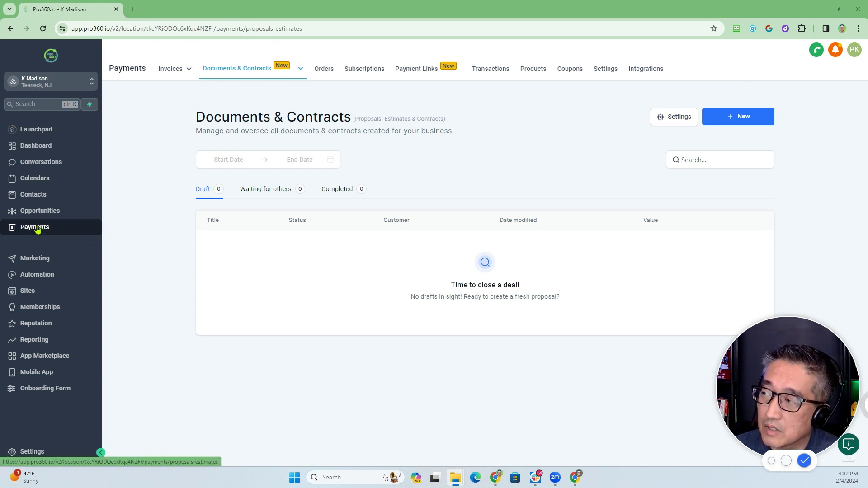
Step: Switch to Pro360.io and upload the service agreement PDF as a new item under Documents & Contracts
{"action": "mouse_move", "coordinate": [227, 74]}
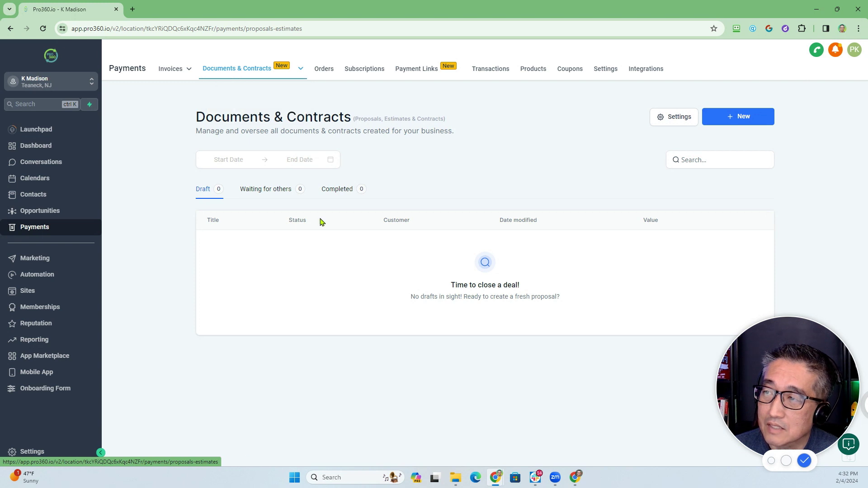
{"action": "left_click", "coordinate": [738, 119]}
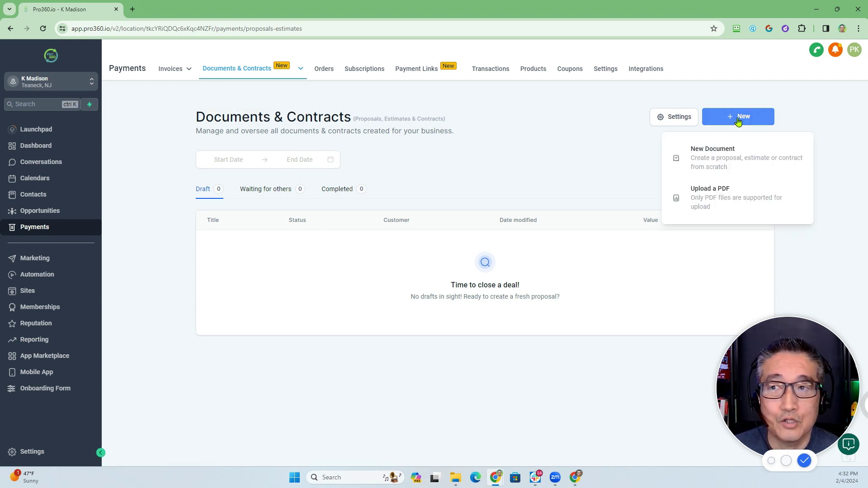
{"action": "left_click", "coordinate": [733, 204]}
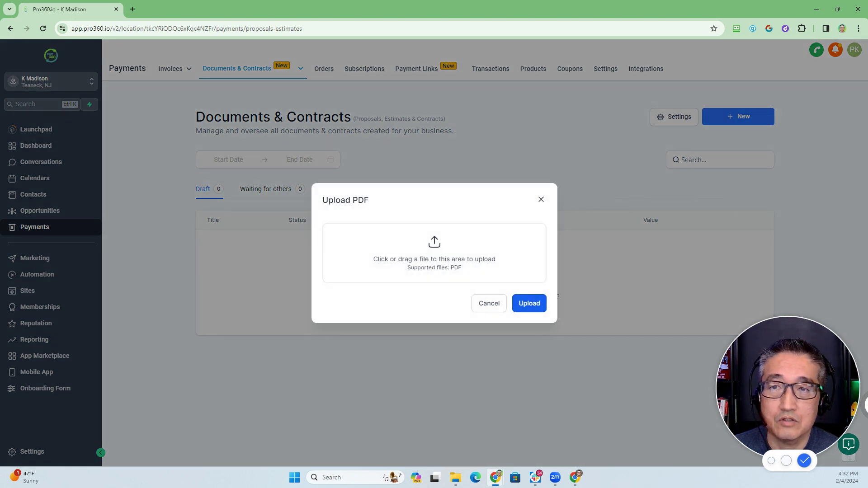
{"action": "key", "text": "alt+Tab"}
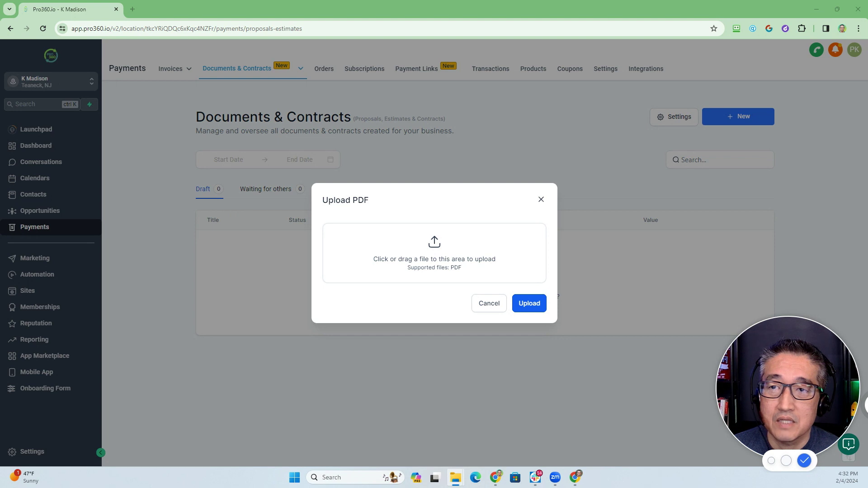
{"action": "left_click_drag", "start_coordinate": [867, 176], "coordinate": [421, 245]}
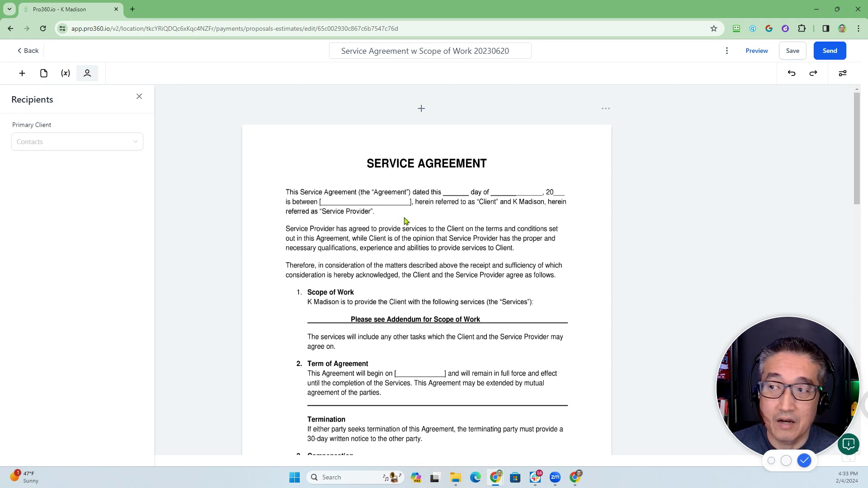
Step: Review the uploaded agreement down to its signature block, along with the available elements, pages, document variables and recipients
{"action": "scroll", "coordinate": [405, 221], "scroll_direction": "down", "scroll_amount": 20}
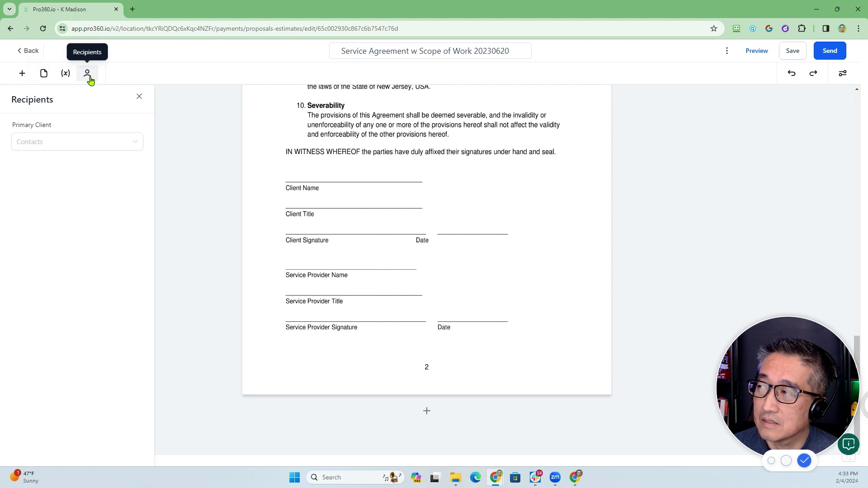
{"action": "left_click", "coordinate": [22, 74]}
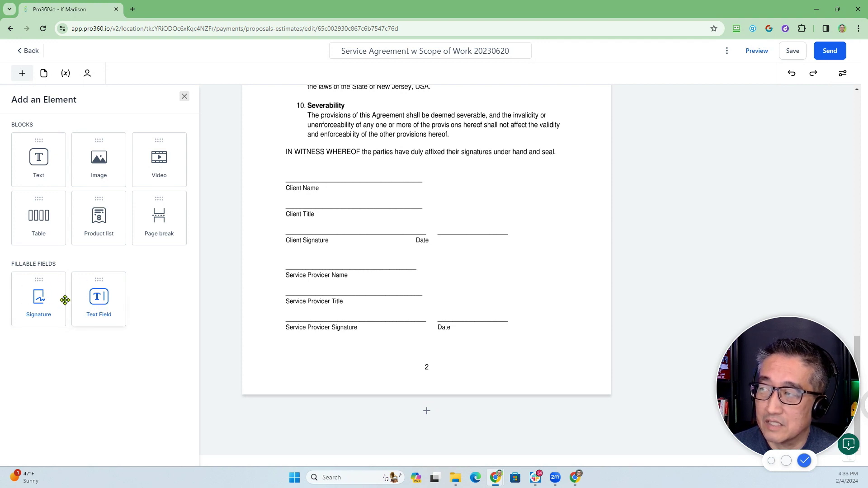
{"action": "left_click", "coordinate": [43, 74]}
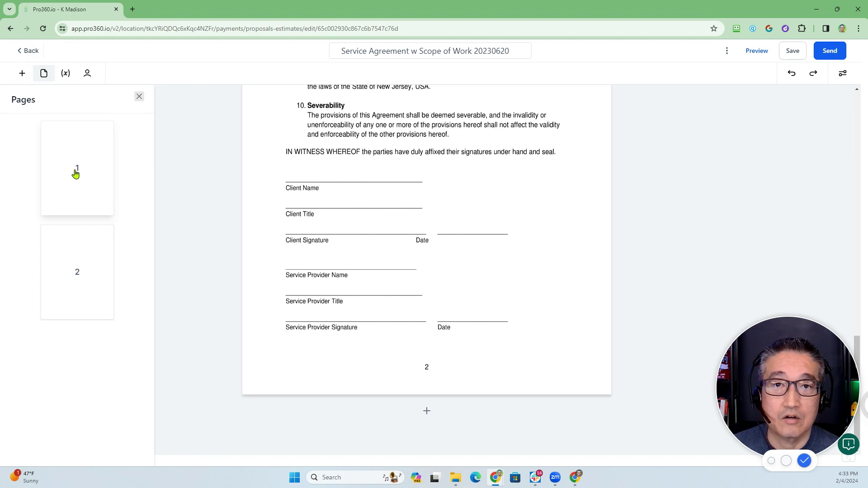
{"action": "left_click", "coordinate": [65, 75]}
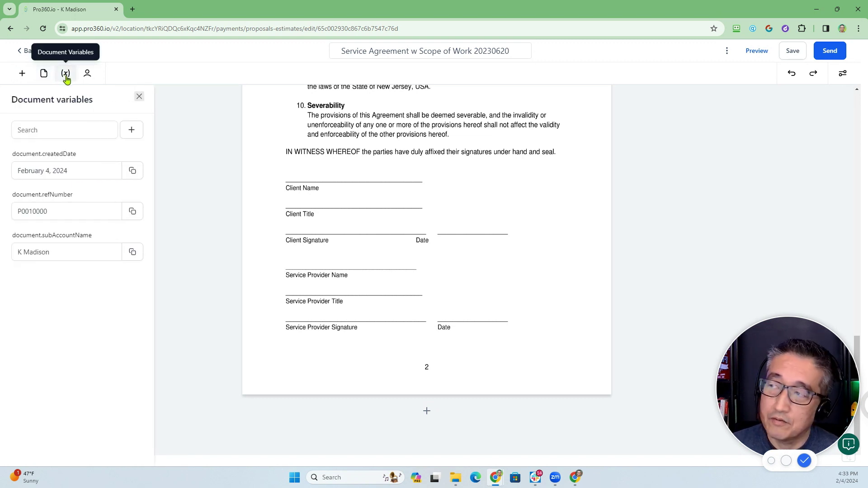
{"action": "left_click", "coordinate": [93, 172]}
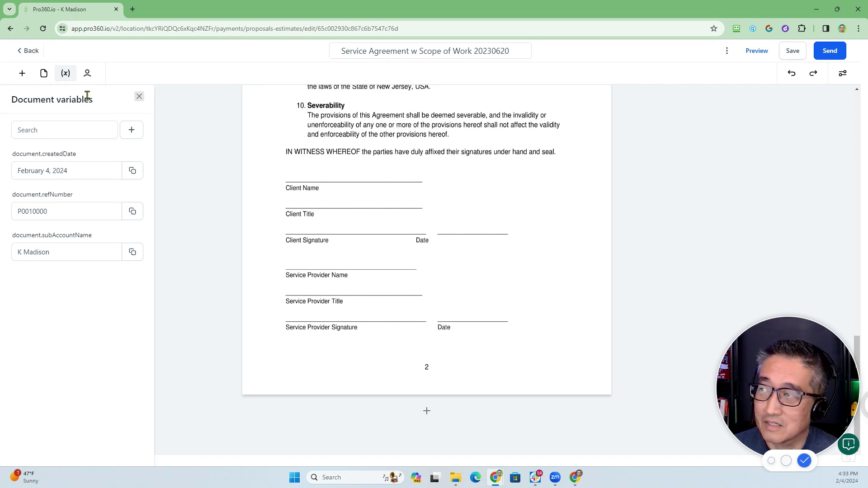
{"action": "left_click", "coordinate": [88, 75]}
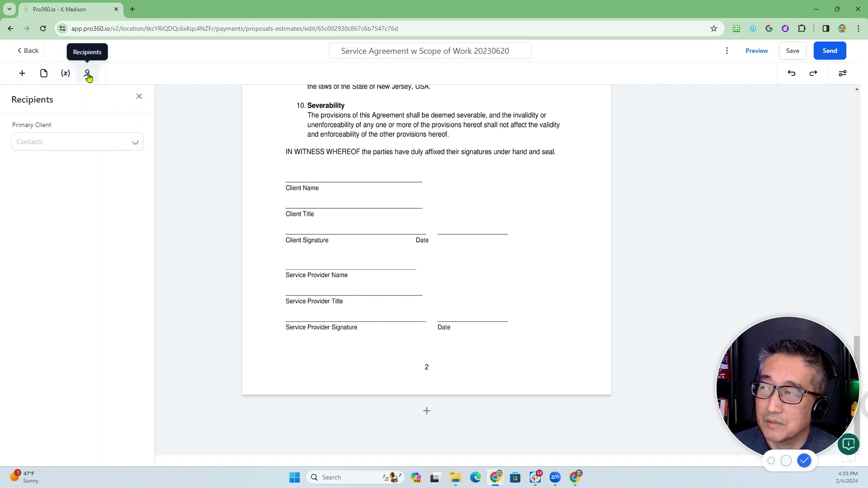
Step: Place a reduced signature field on the Client Signature line and a duplicate of it on the Service Provider Signature line
{"action": "left_click", "coordinate": [21, 74]}
{"action": "mouse_move", "coordinate": [35, 309]}
{"action": "left_mouse_down"}
{"action": "mouse_move", "coordinate": [296, 250]}
{"action": "mouse_move", "coordinate": [297, 234]}
{"action": "mouse_move", "coordinate": [309, 230]}
{"action": "left_mouse_up"}
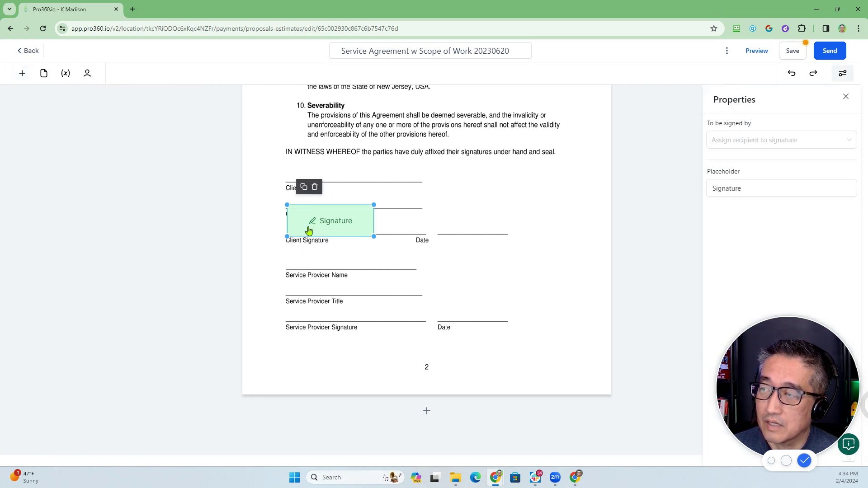
{"action": "left_click_drag", "start_coordinate": [374, 206], "coordinate": [318, 225]}
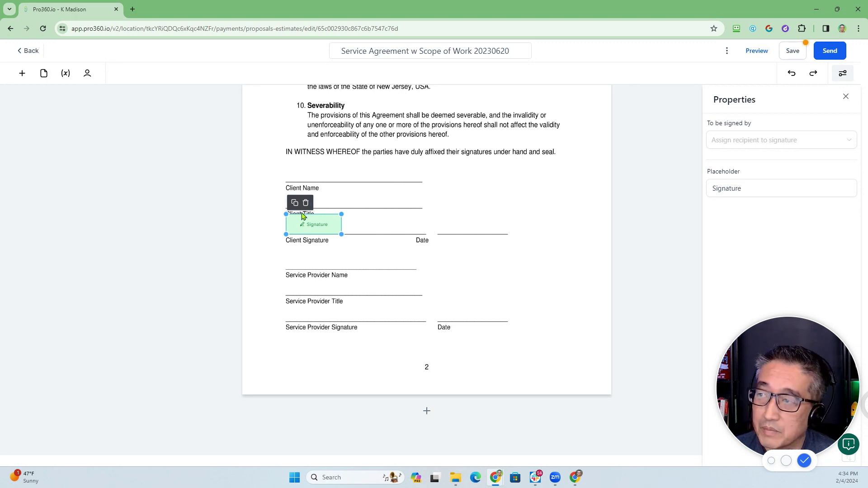
{"action": "left_click", "coordinate": [294, 204]}
{"action": "left_click_drag", "start_coordinate": [310, 227], "coordinate": [310, 312]}
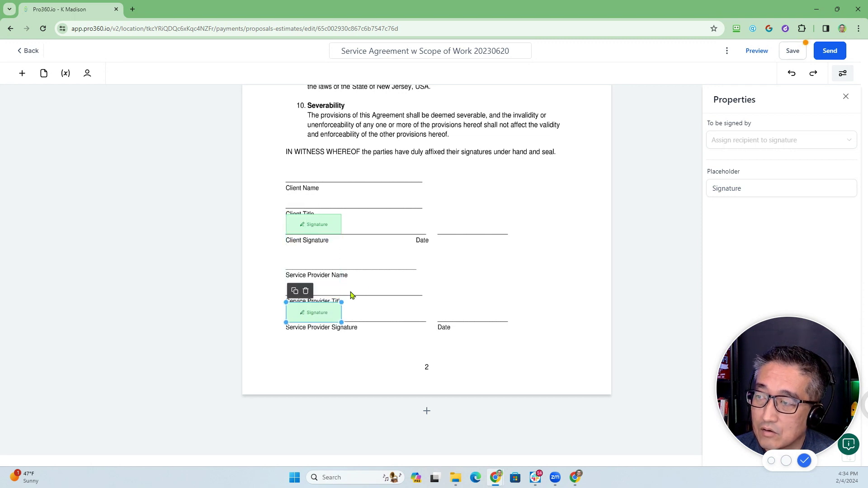
Step: Place a fillable text field on the client's date line and a duplicate of it on the service provider's date line
{"action": "left_click", "coordinate": [22, 74]}
{"action": "mouse_move", "coordinate": [99, 306]}
{"action": "left_mouse_down"}
{"action": "mouse_move", "coordinate": [461, 234]}
{"action": "mouse_move", "coordinate": [486, 207]}
{"action": "mouse_move", "coordinate": [482, 226]}
{"action": "left_mouse_up"}
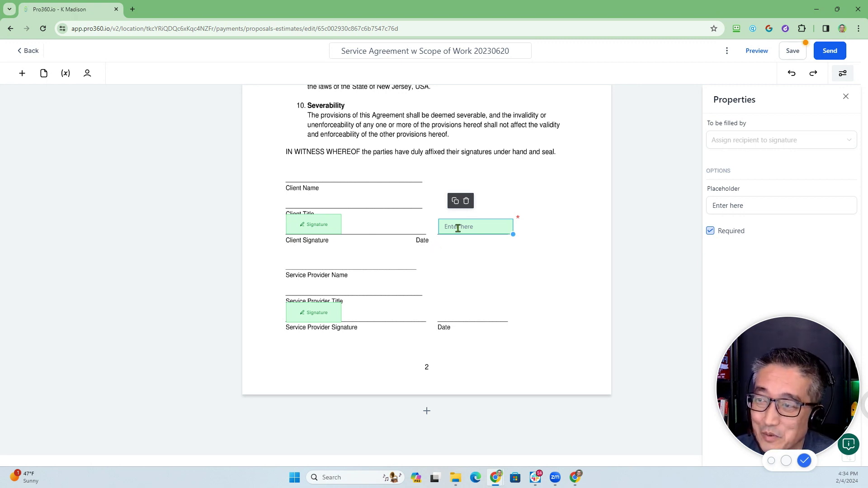
{"action": "left_click", "coordinate": [455, 201]}
{"action": "left_click_drag", "start_coordinate": [459, 231], "coordinate": [461, 316]}
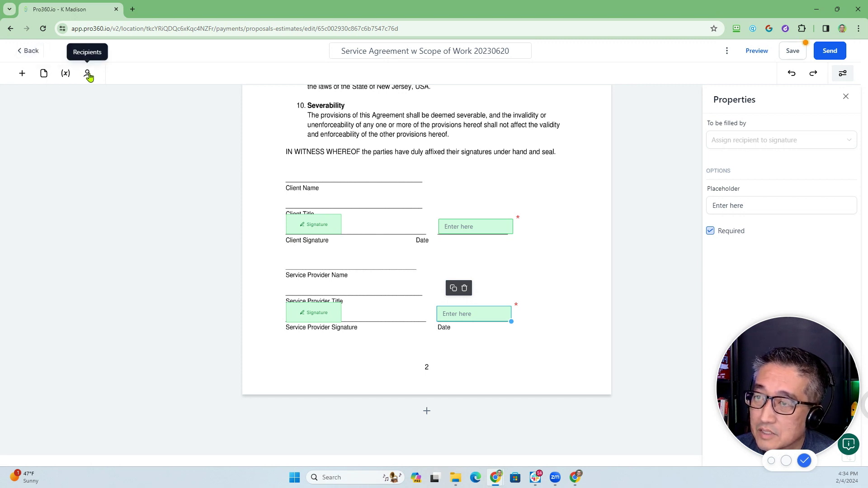
Step: Assign the first test contact as the document's primary client
{"action": "left_click", "coordinate": [88, 73]}
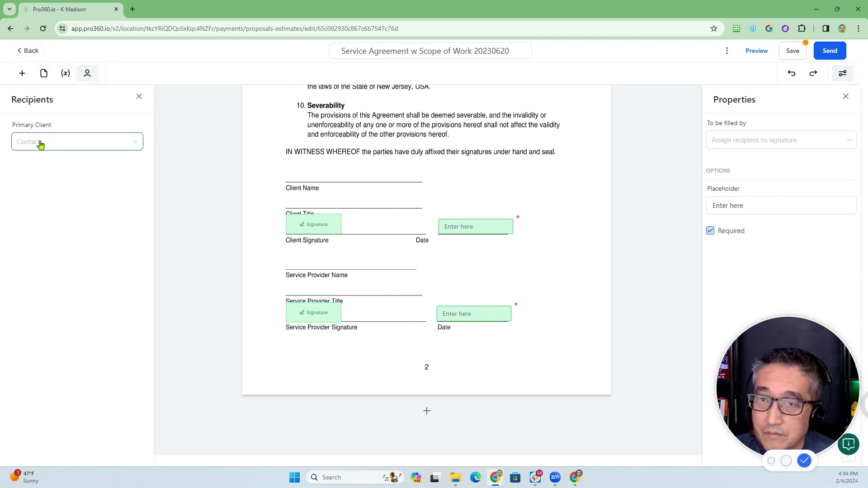
{"action": "left_click", "coordinate": [53, 145]}
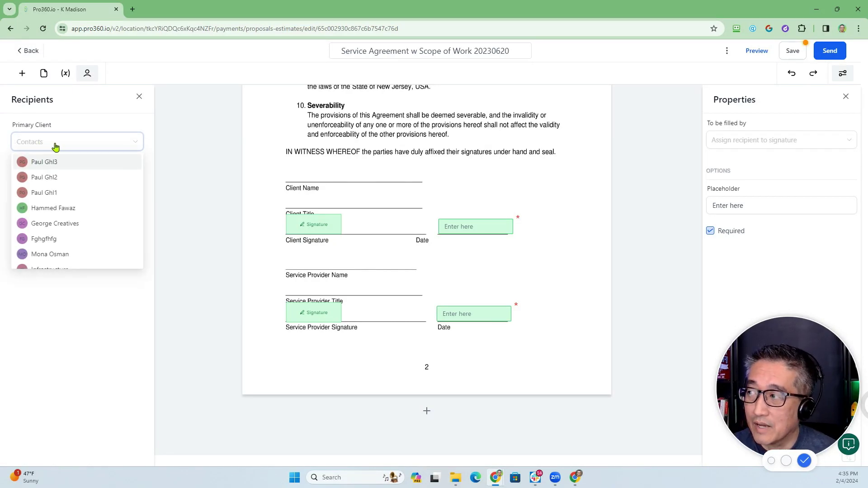
{"action": "left_click", "coordinate": [52, 197]}
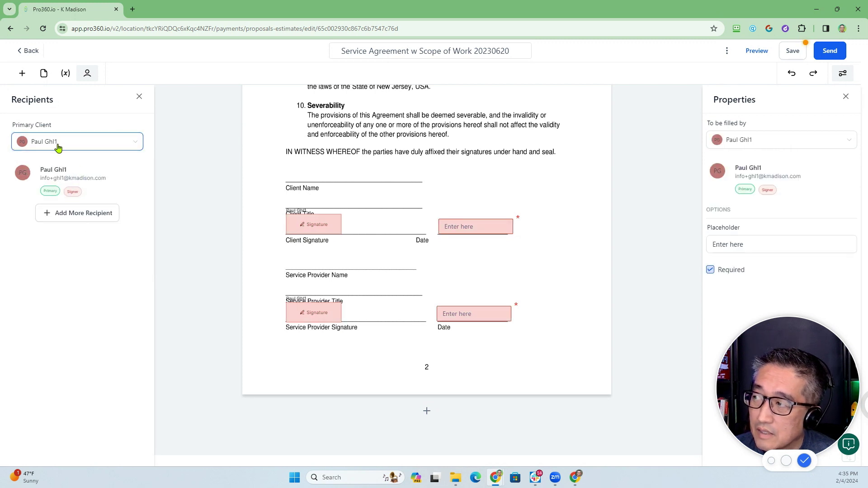
Step: Add the two other test contacts as additional recipients and save the document
{"action": "left_click", "coordinate": [67, 217]}
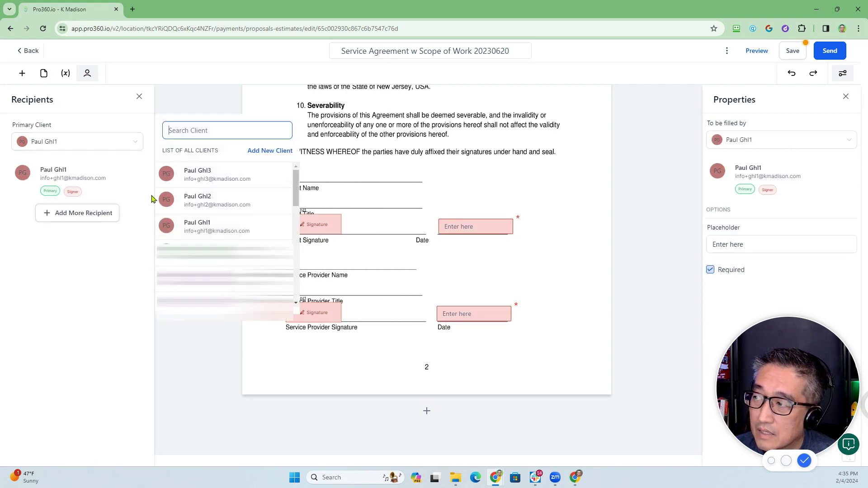
{"action": "left_click", "coordinate": [223, 201]}
{"action": "left_click", "coordinate": [86, 252]}
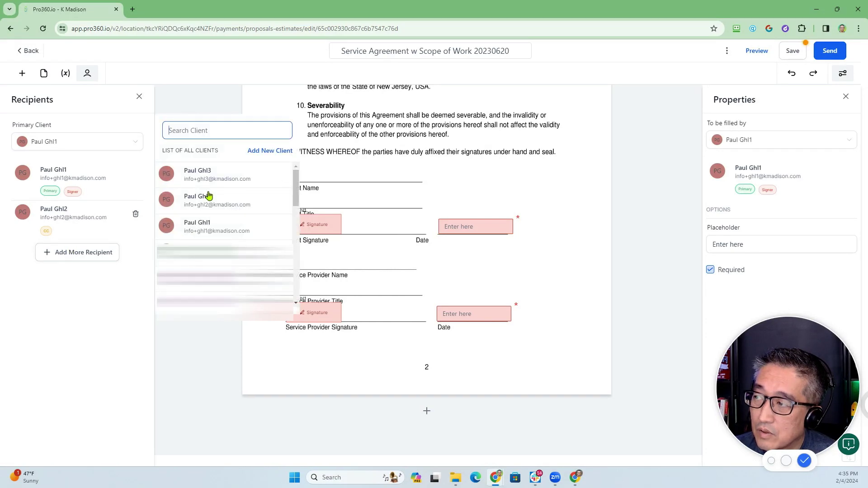
{"action": "left_click", "coordinate": [210, 176]}
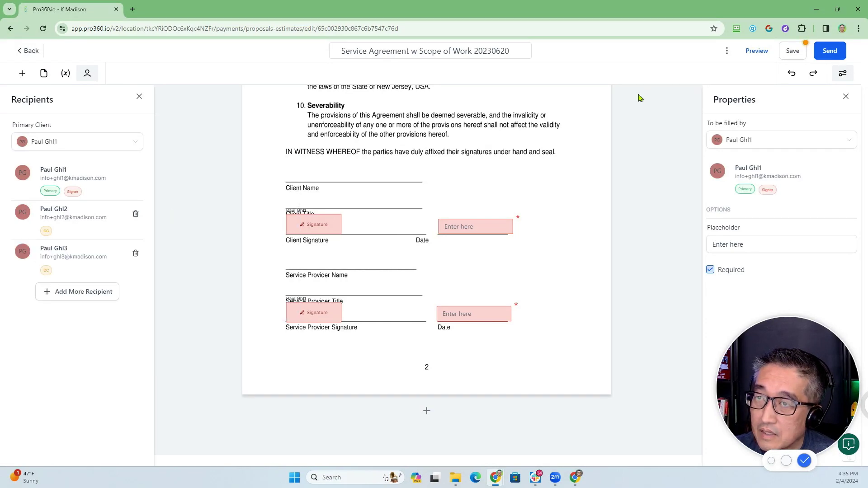
{"action": "left_click", "coordinate": [793, 52]}
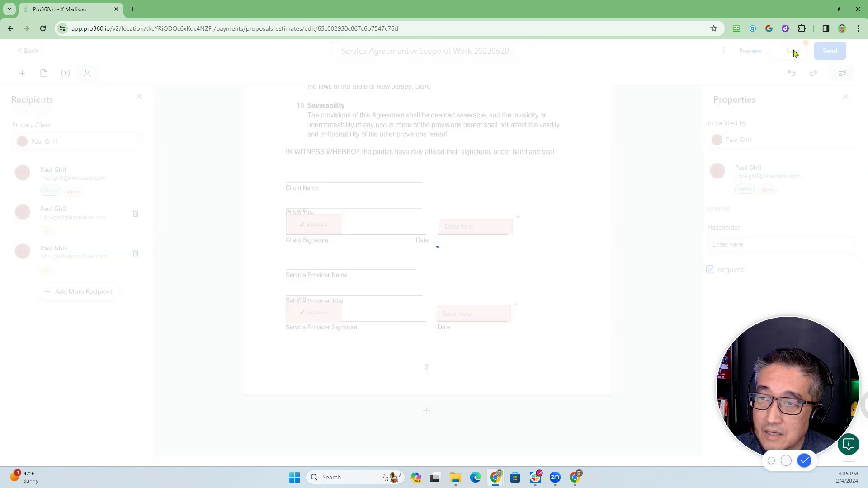
{"action": "left_click", "coordinate": [850, 57]}
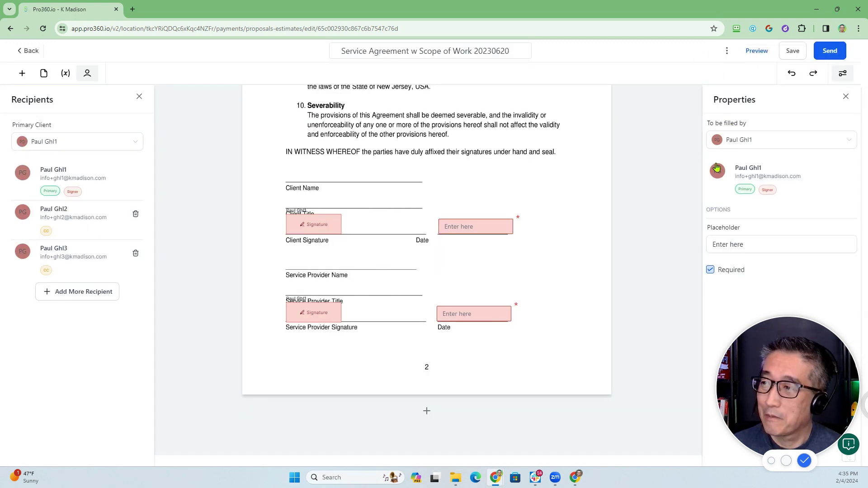
Step: Check the client fields' assignments, reassign the Service Provider Signature field to the second test contact, and save the document
{"action": "left_click", "coordinate": [311, 229]}
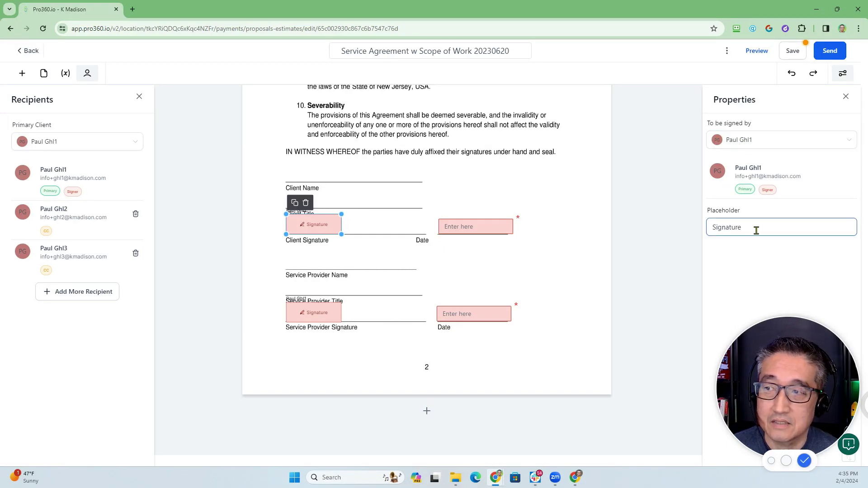
{"action": "left_click", "coordinate": [455, 226]}
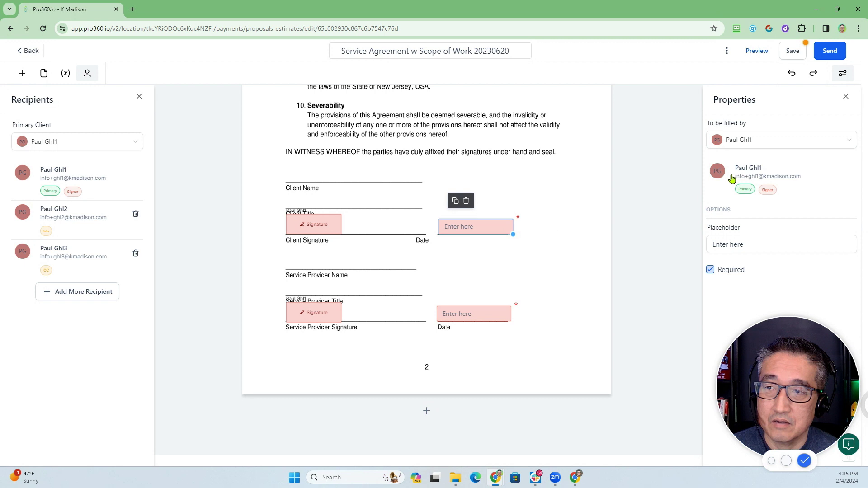
{"action": "left_click", "coordinate": [318, 317]}
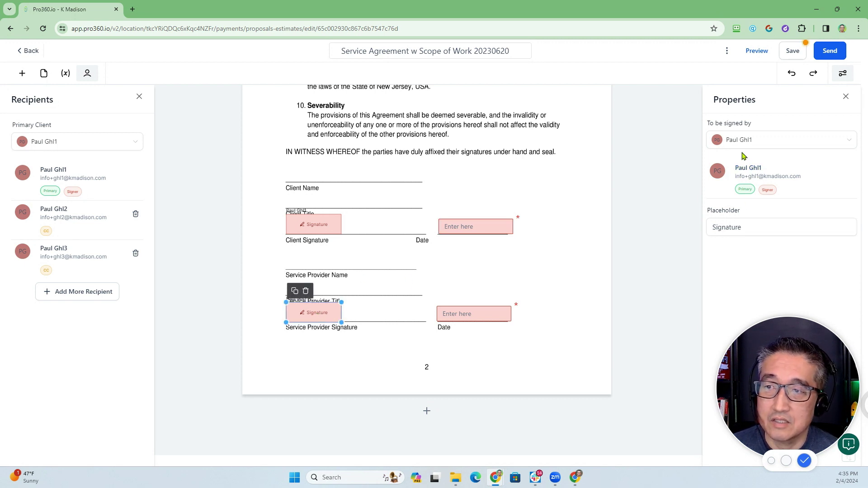
{"action": "left_click", "coordinate": [778, 142]}
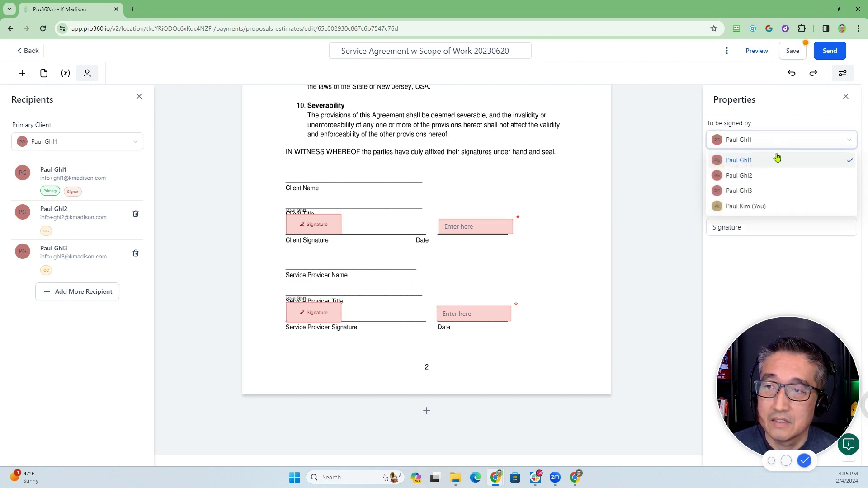
{"action": "left_click", "coordinate": [768, 178]}
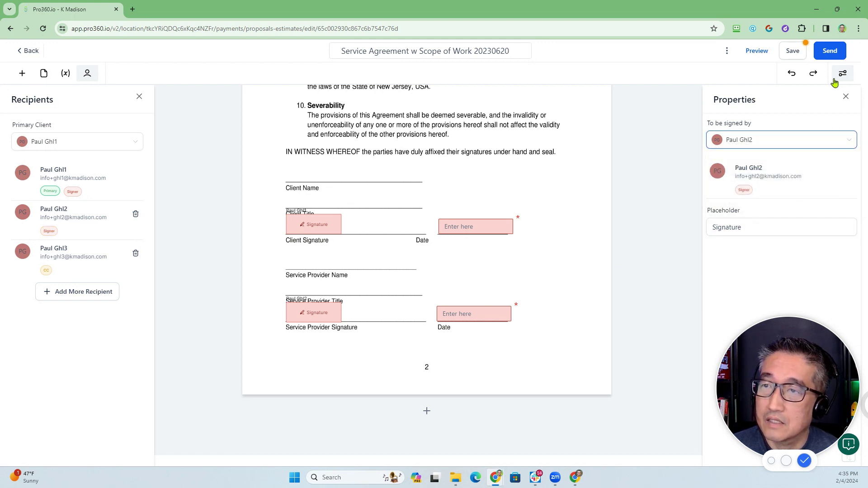
{"action": "left_click", "coordinate": [793, 52]}
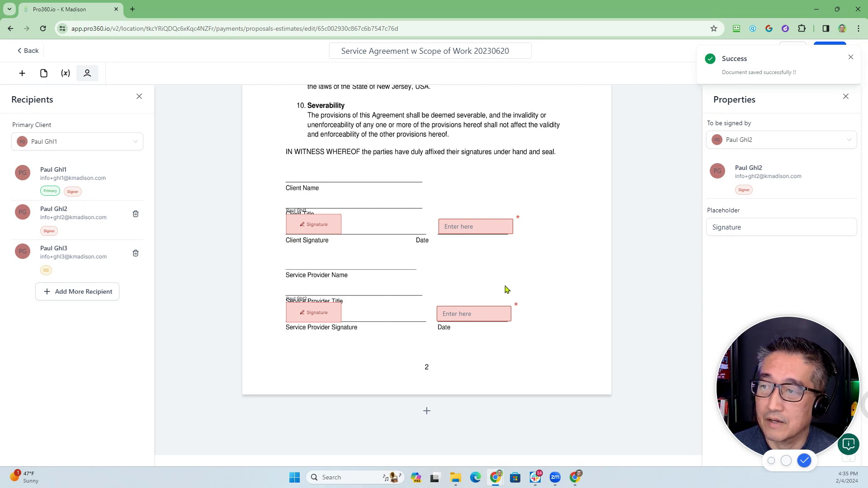
Step: Assign the service provider's date field to the second test contact and save the document
{"action": "left_click", "coordinate": [461, 311]}
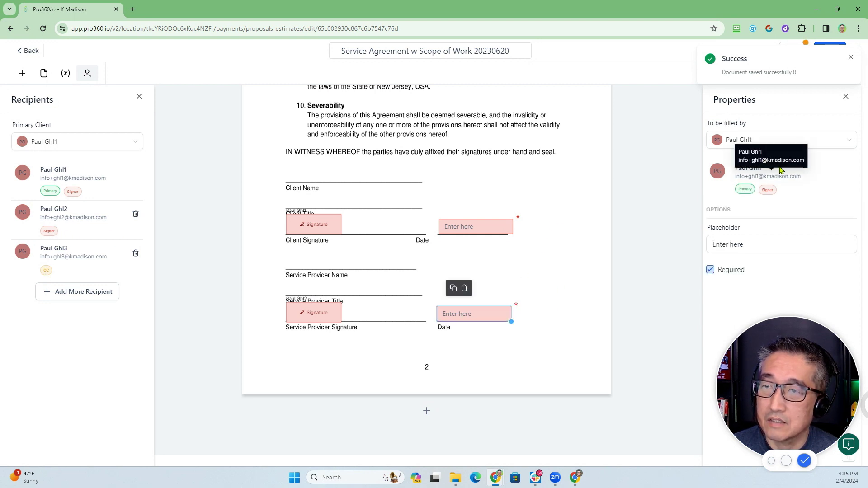
{"action": "left_click", "coordinate": [748, 141]}
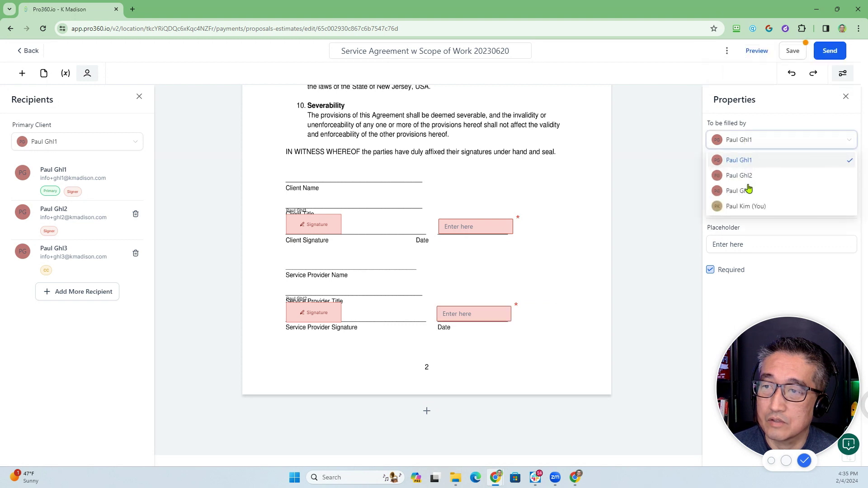
{"action": "left_click", "coordinate": [744, 176]}
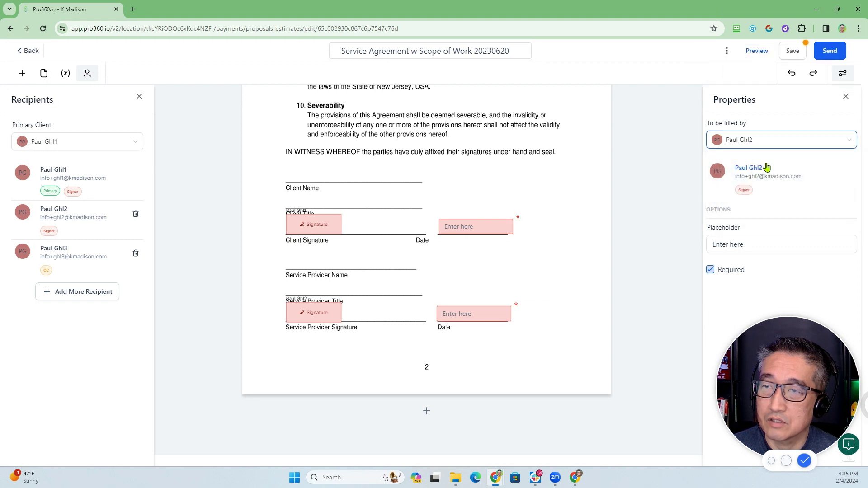
{"action": "left_click", "coordinate": [793, 51]}
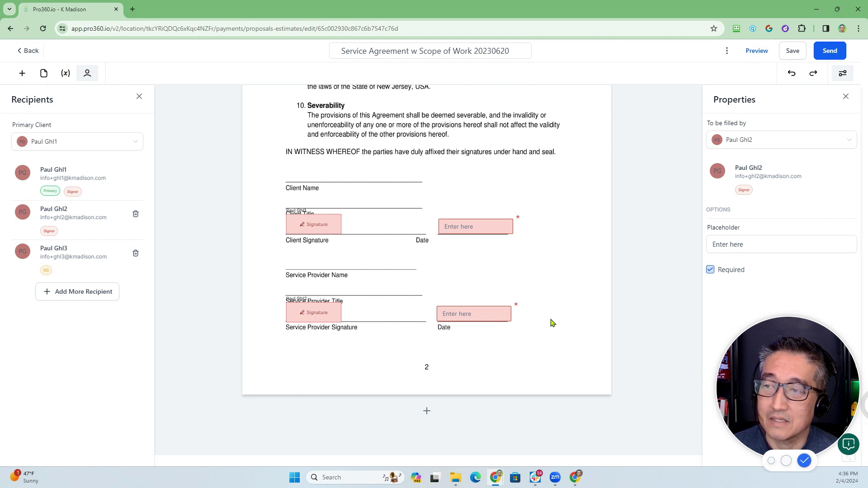
Step: Convert the draft service agreement into a template from the documents list and save the template
{"action": "left_click", "coordinate": [32, 51]}
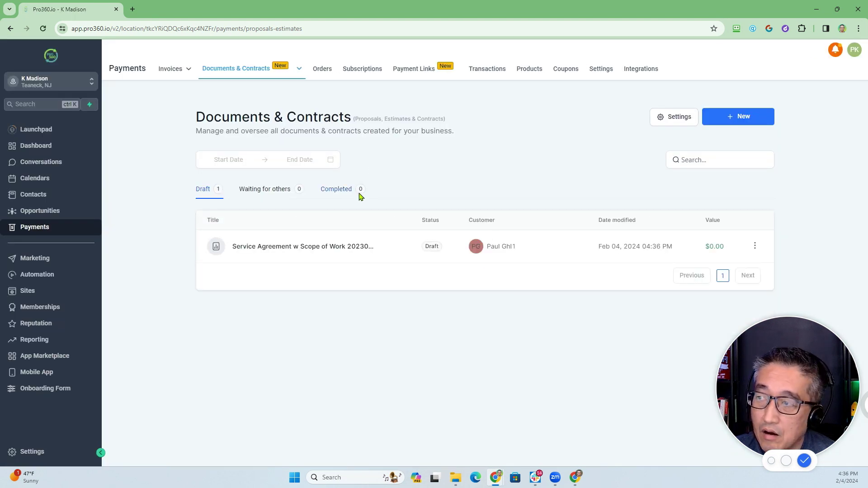
{"action": "left_click", "coordinate": [755, 246]}
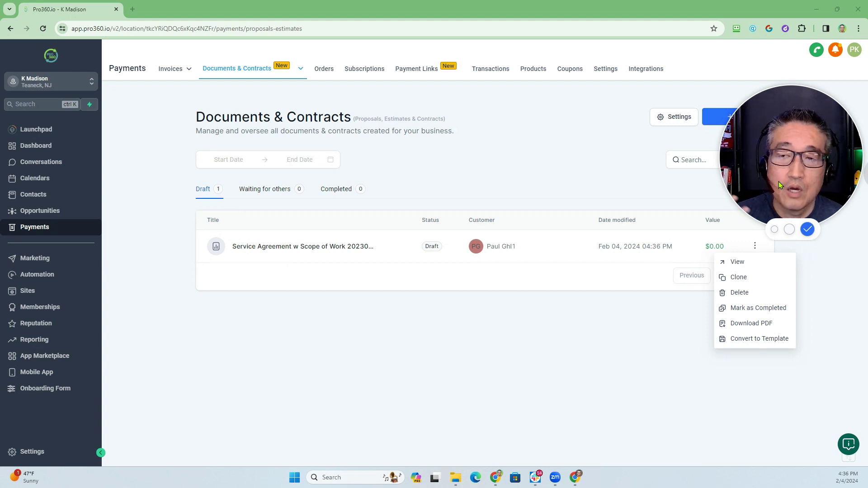
{"action": "left_click", "coordinate": [754, 338]}
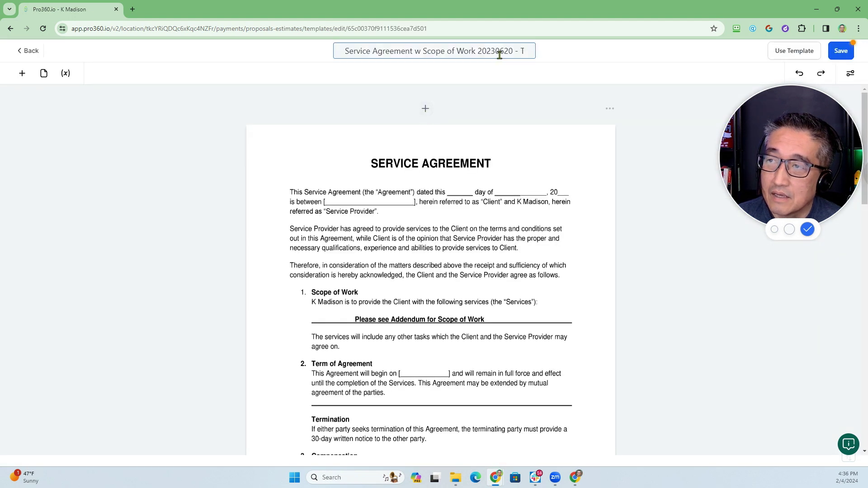
{"action": "left_click", "coordinate": [840, 51]}
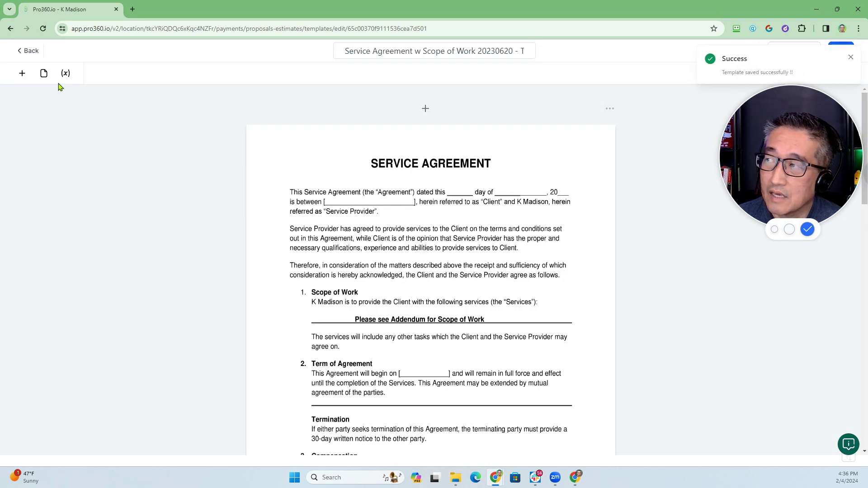
{"action": "left_click", "coordinate": [30, 52]}
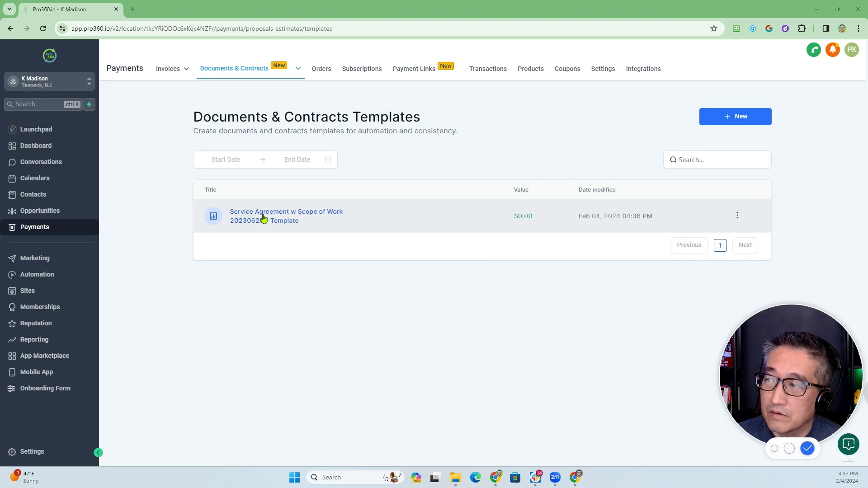
Step: Create a document from the service agreement template, title it "Service Agreement w Scope of Work Client 1", and save it
{"action": "left_click", "coordinate": [263, 219]}
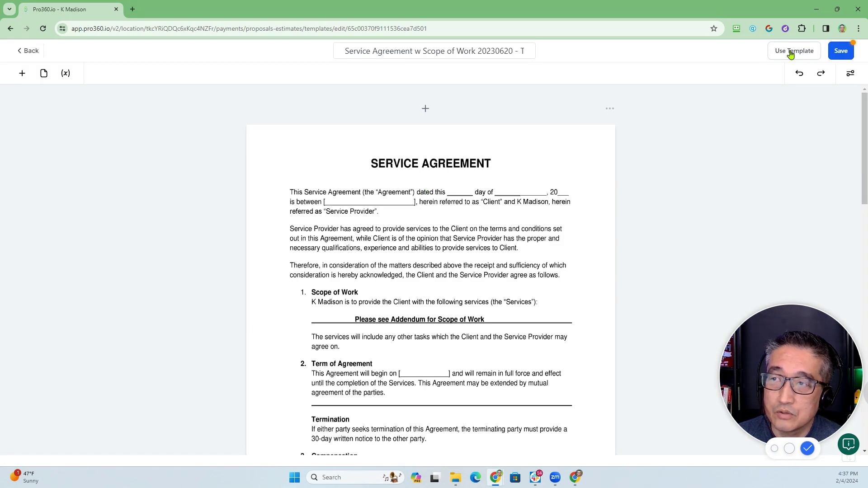
{"action": "left_click", "coordinate": [790, 52]}
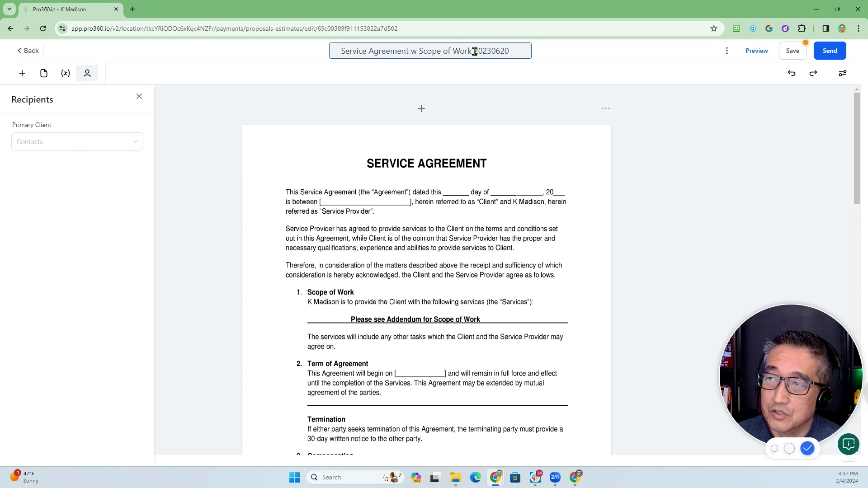
{"action": "left_click_drag", "start_coordinate": [474, 51], "coordinate": [526, 55]}
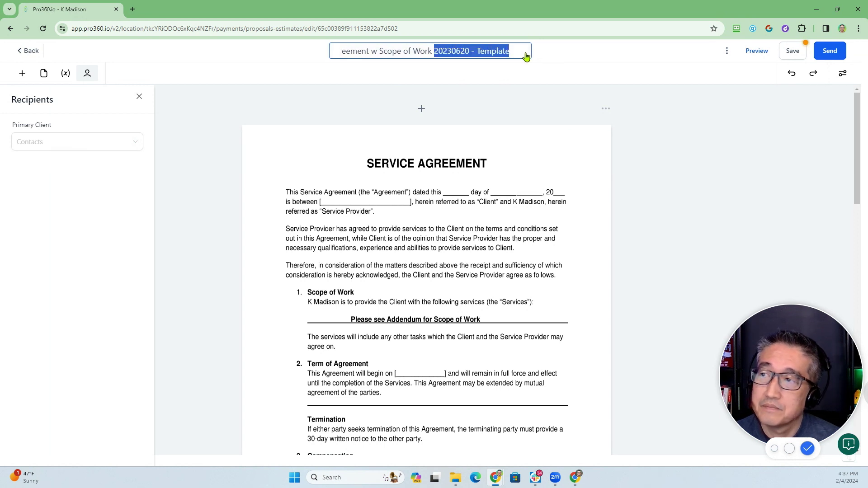
{"action": "left_click", "coordinate": [525, 56]}
{"action": "key", "text": "BackSpace"}
{"action": "key", "text": "BackSpace"}
{"action": "key", "text": "BackSpace"}
{"action": "key", "text": "BackSpace"}
{"action": "key", "text": "BackSpace"}
{"action": "key", "text": "BackSpace"}
{"action": "key", "text": "BackSpace"}
{"action": "key", "text": "BackSpace"}
{"action": "key", "text": "BackSpace"}
{"action": "key", "text": "BackSpace"}
{"action": "key", "text": "BackSpace"}
{"action": "key", "text": "BackSpace"}
{"action": "key", "text": "BackSpace"}
{"action": "key", "text": "BackSpace"}
{"action": "key", "text": "BackSpace"}
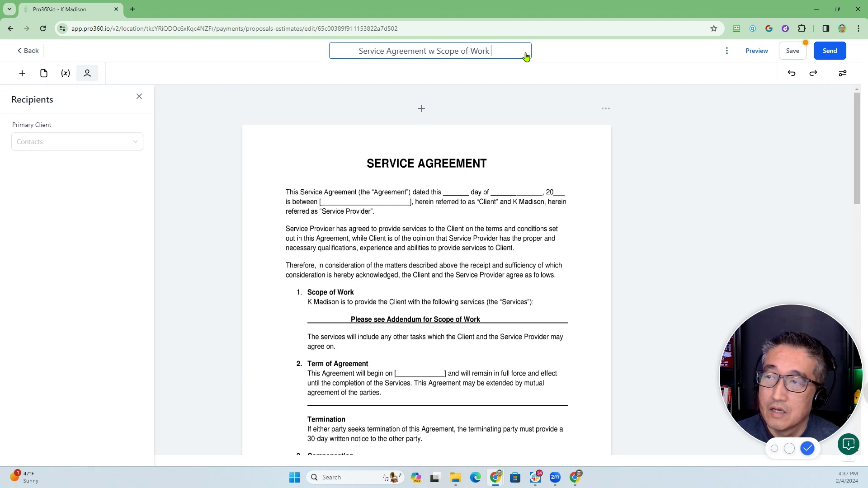
{"action": "type", "text": "Client 1"}
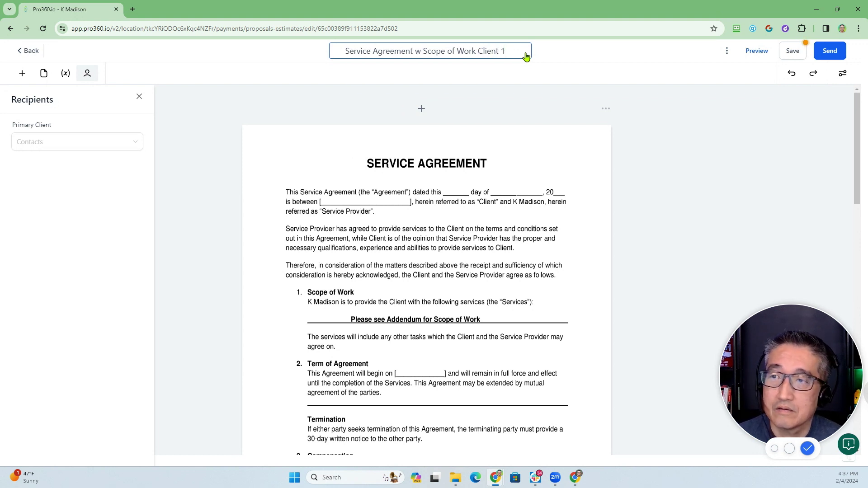
{"action": "left_click", "coordinate": [785, 56]}
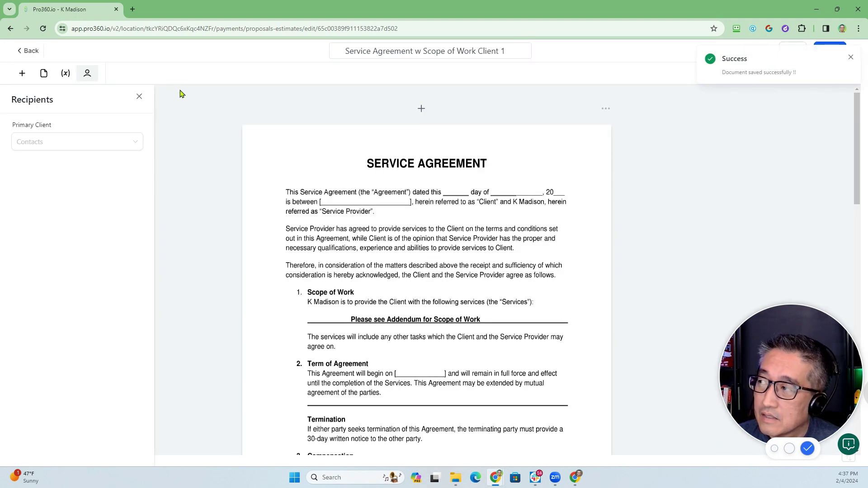
Step: Set the first test contact as primary client and add the second and third test contacts as additional recipients
{"action": "scroll", "coordinate": [333, 179], "scroll_direction": "down", "scroll_amount": 20}
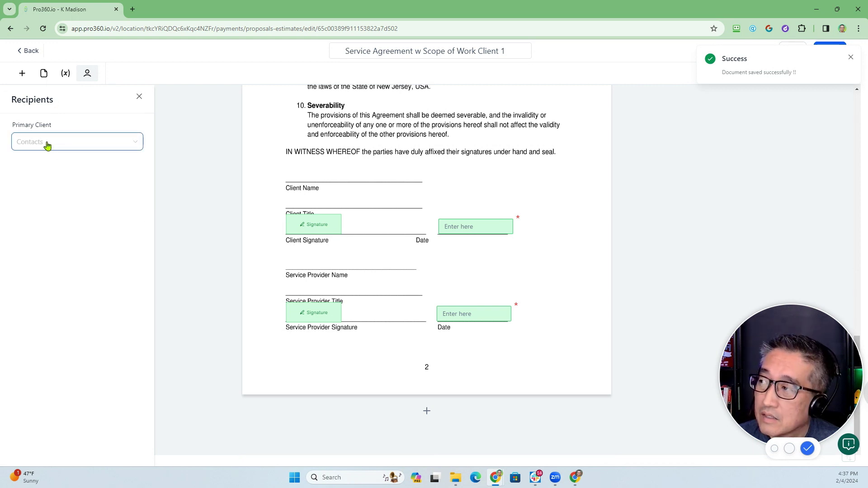
{"action": "left_click", "coordinate": [47, 144]}
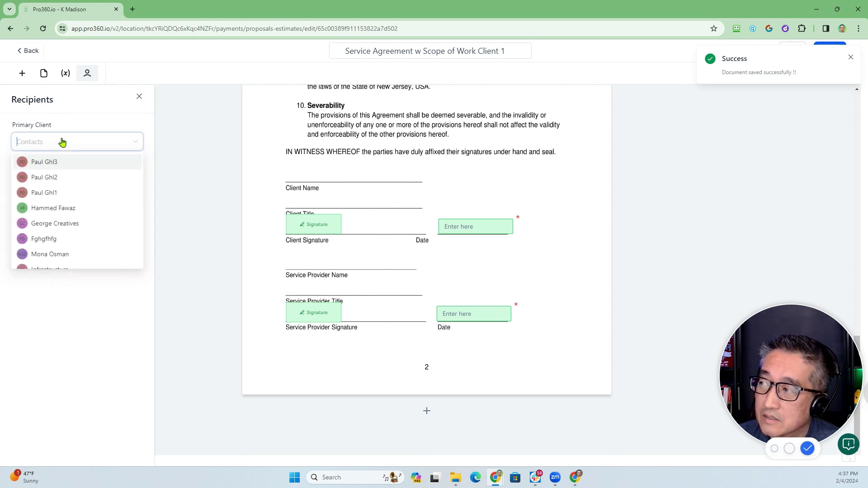
{"action": "left_click", "coordinate": [55, 193]}
{"action": "left_click", "coordinate": [62, 216]}
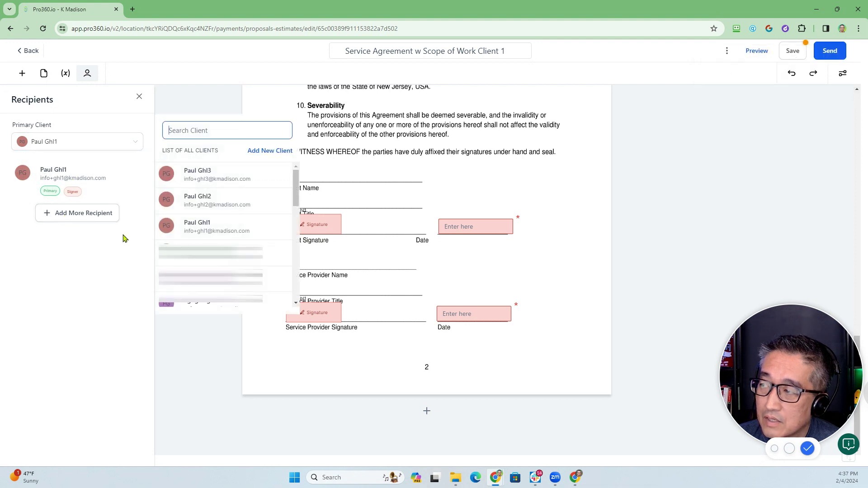
{"action": "left_click", "coordinate": [189, 203]}
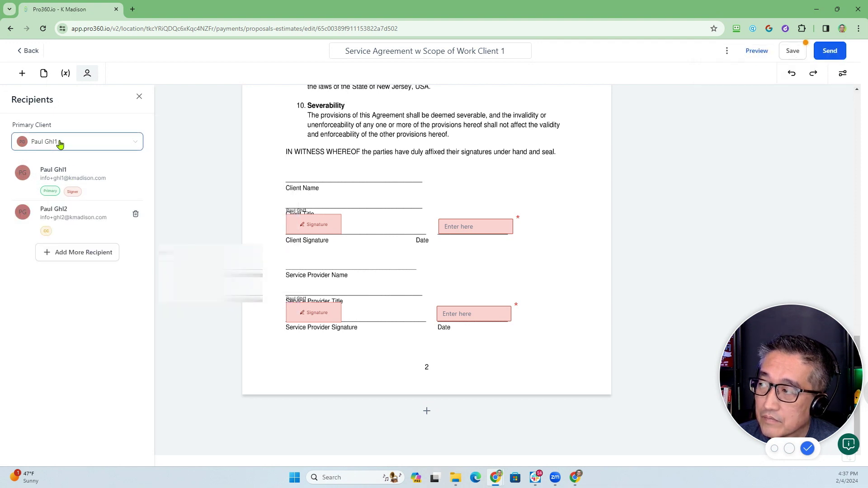
{"action": "left_click", "coordinate": [66, 253]}
{"action": "left_click", "coordinate": [206, 181]}
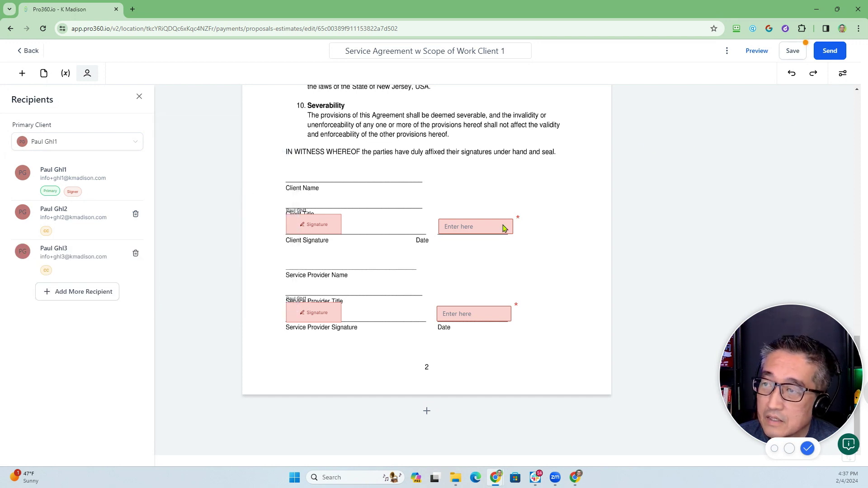
Step: Check the client fields' assignments in the properties and assign the Service Provider Signature field to the second test contact
{"action": "left_click", "coordinate": [845, 74]}
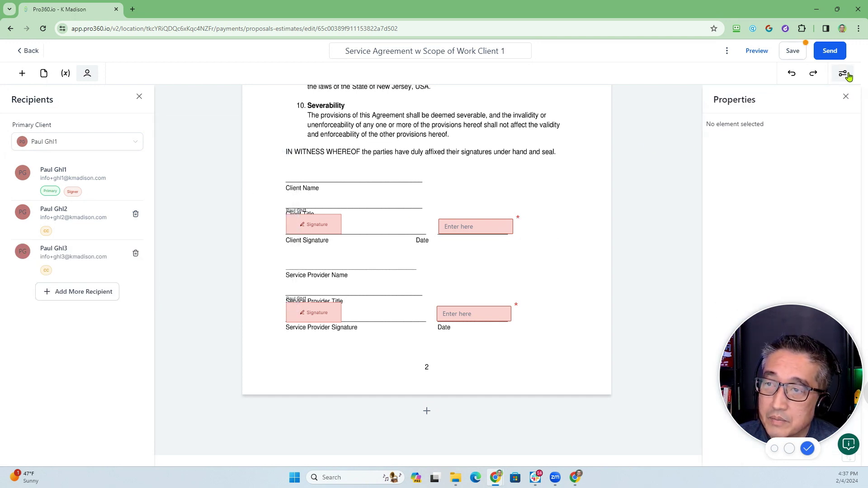
{"action": "left_click", "coordinate": [314, 225]}
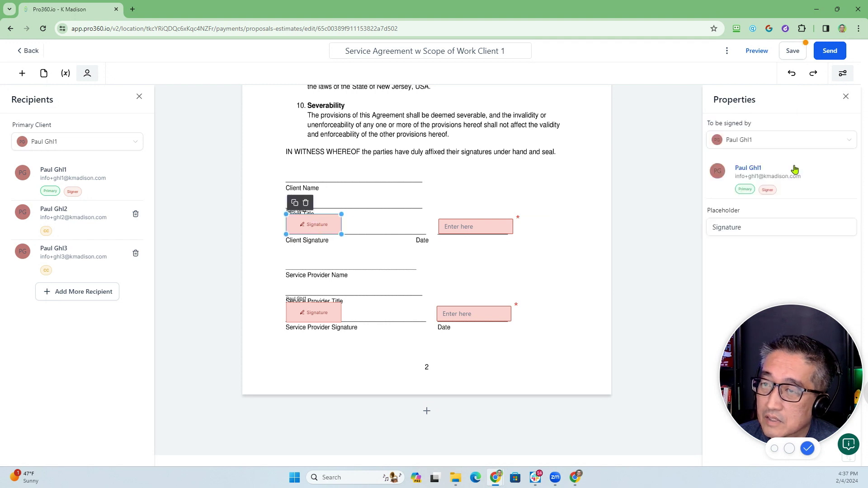
{"action": "left_click", "coordinate": [489, 229]}
{"action": "left_click", "coordinate": [306, 313]}
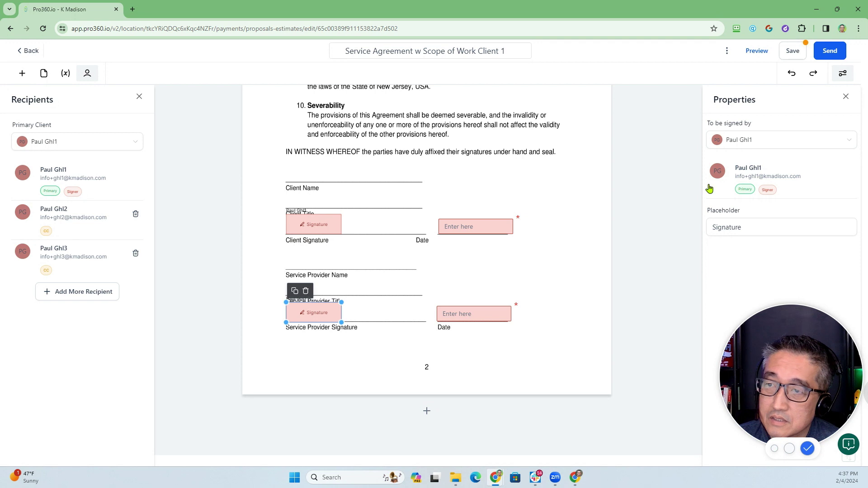
{"action": "left_click", "coordinate": [773, 141]}
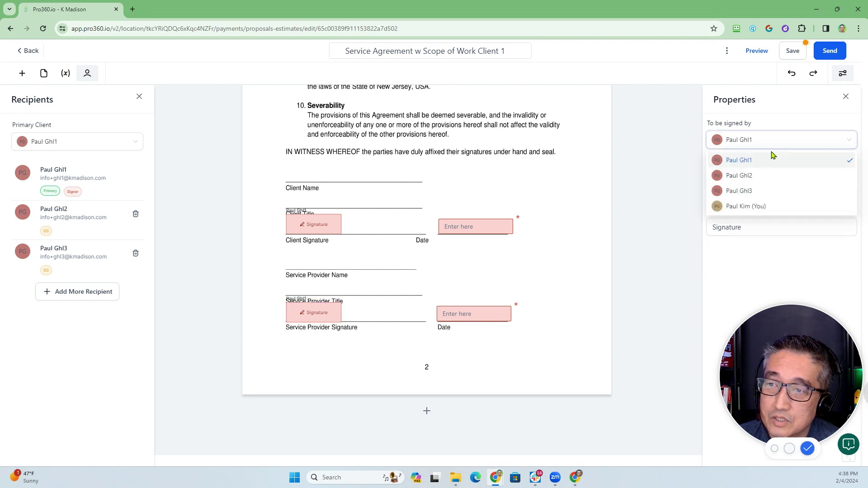
{"action": "left_click", "coordinate": [761, 179]}
Step: Assign the service provider's date field to the second test contact, save the document, and return to the documents list
{"action": "left_click", "coordinate": [488, 310]}
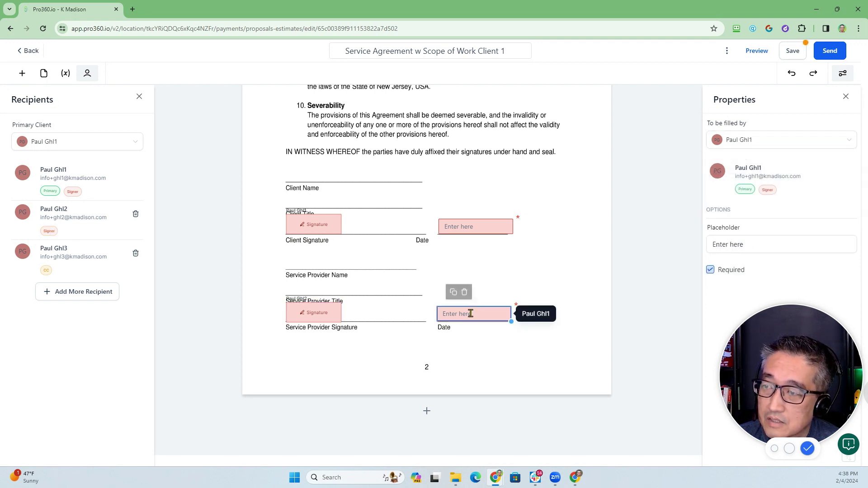
{"action": "left_click", "coordinate": [758, 141]}
{"action": "left_click", "coordinate": [755, 177]}
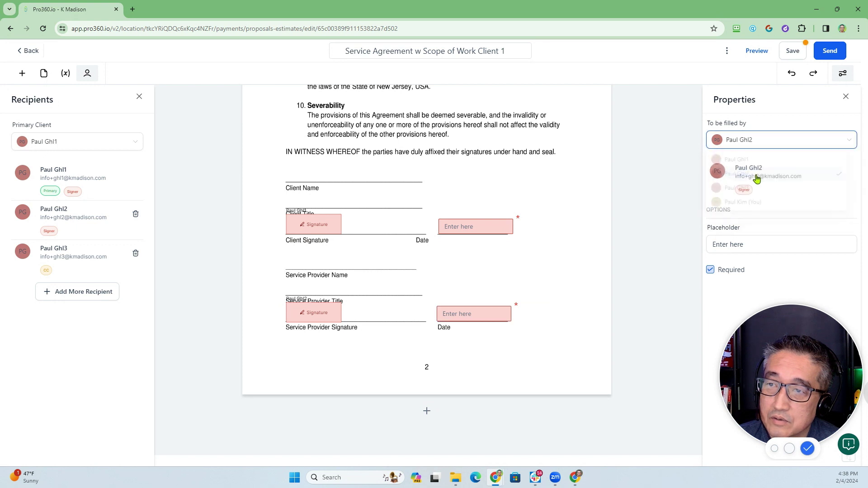
{"action": "left_click", "coordinate": [792, 51]}
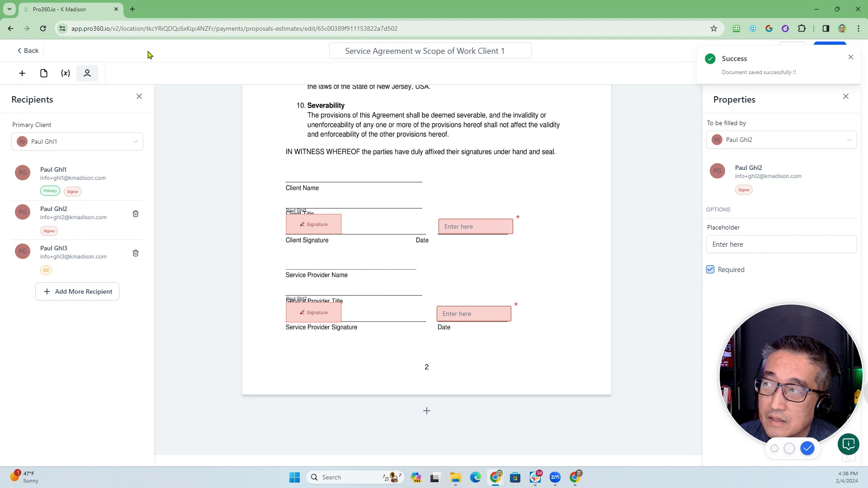
{"action": "left_click", "coordinate": [31, 51]}
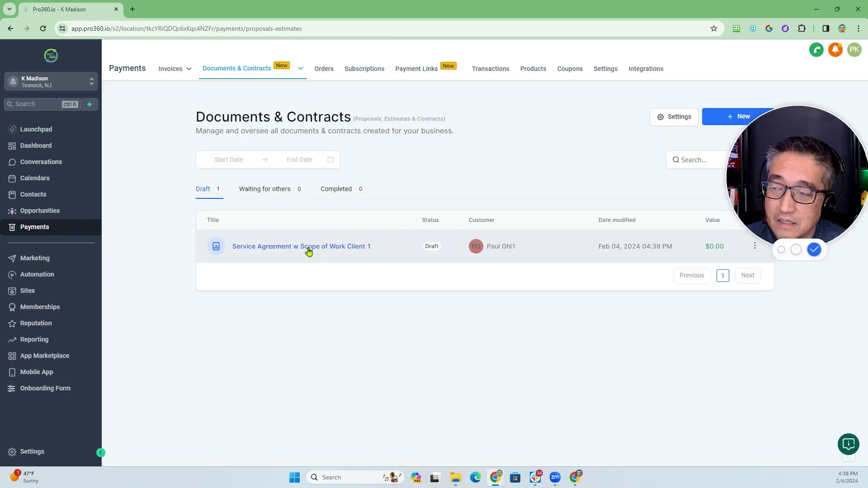
{"action": "left_click_drag", "start_coordinate": [297, 249], "coordinate": [465, 300]}
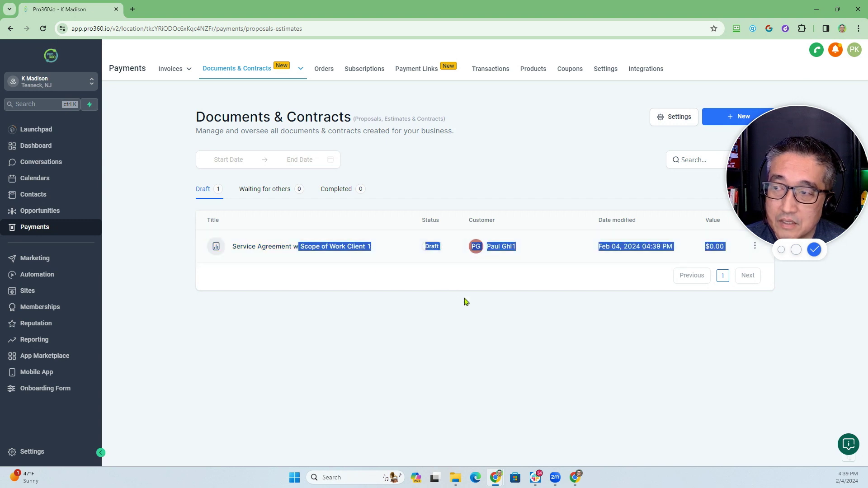
Step: Open the draft agreement, retitle it "Service Agreement w Scope of Work Client 2", and save it
{"action": "left_click", "coordinate": [755, 247]}
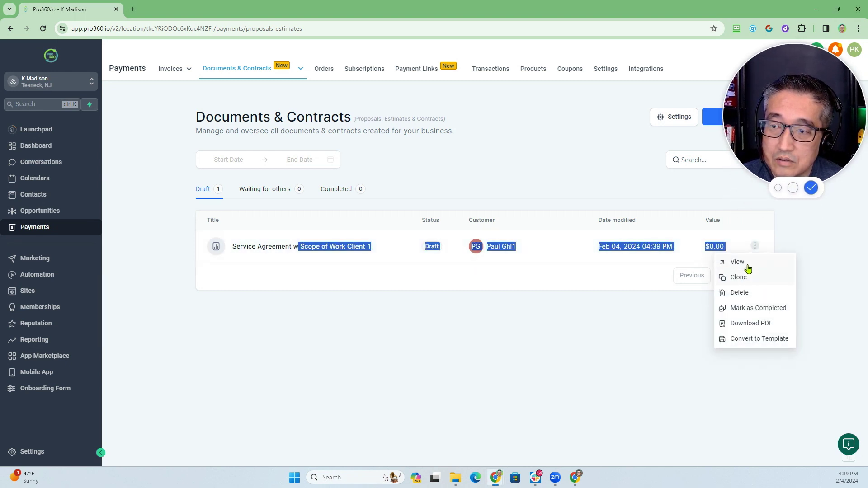
{"action": "left_click", "coordinate": [747, 264]}
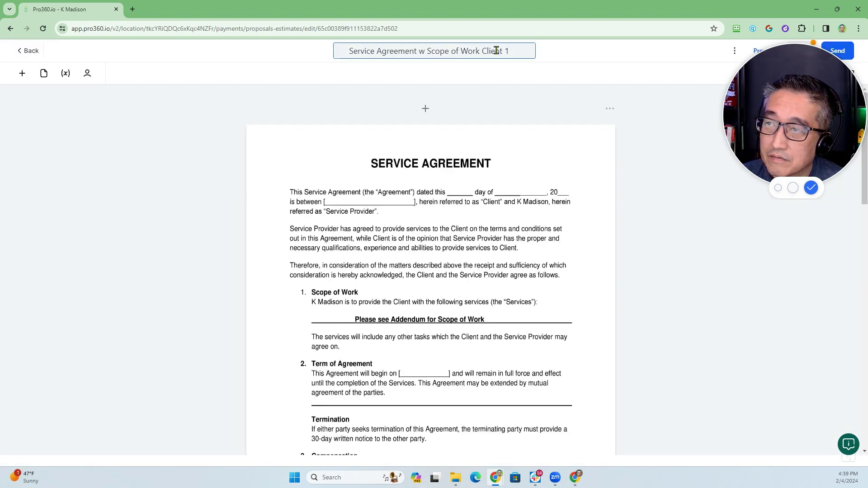
{"action": "left_click", "coordinate": [512, 50]}
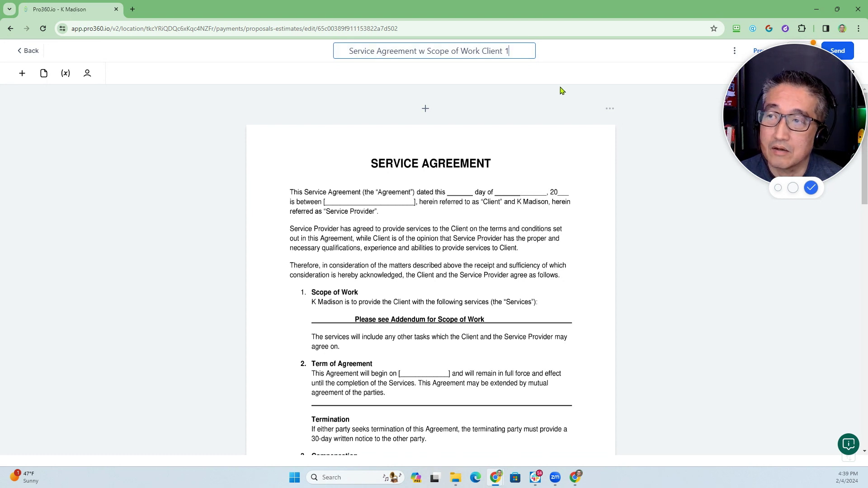
{"action": "key", "text": "BackSpace"}
{"action": "type", "text": "2"}
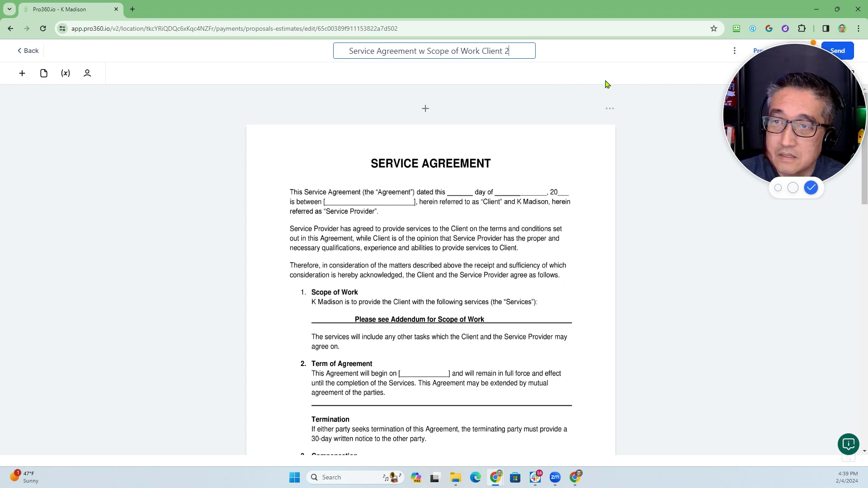
{"action": "left_click_drag", "start_coordinate": [795, 135], "coordinate": [787, 359]}
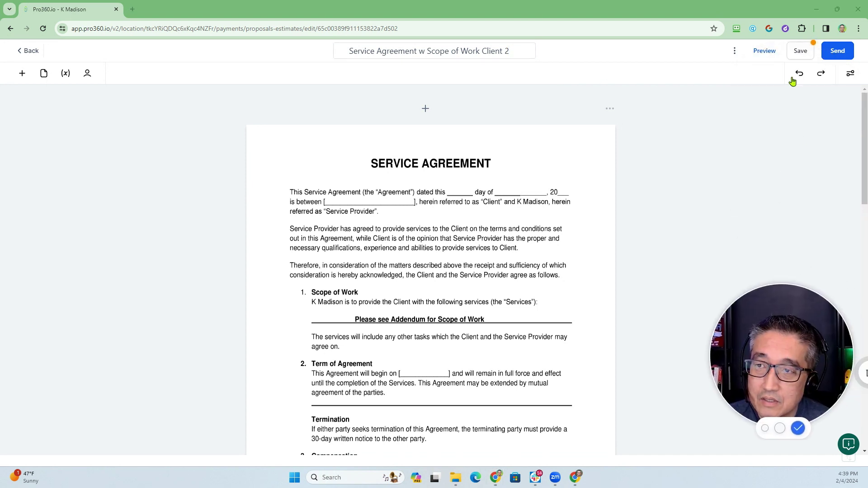
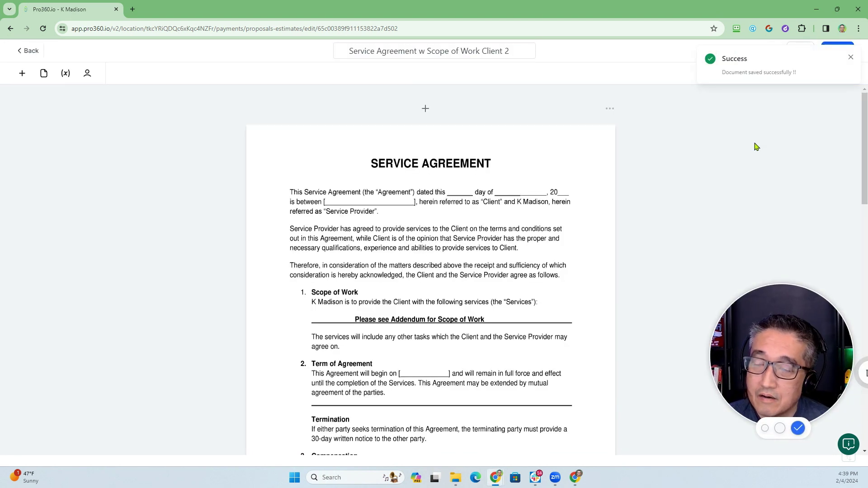
{"action": "left_click", "coordinate": [849, 59]}
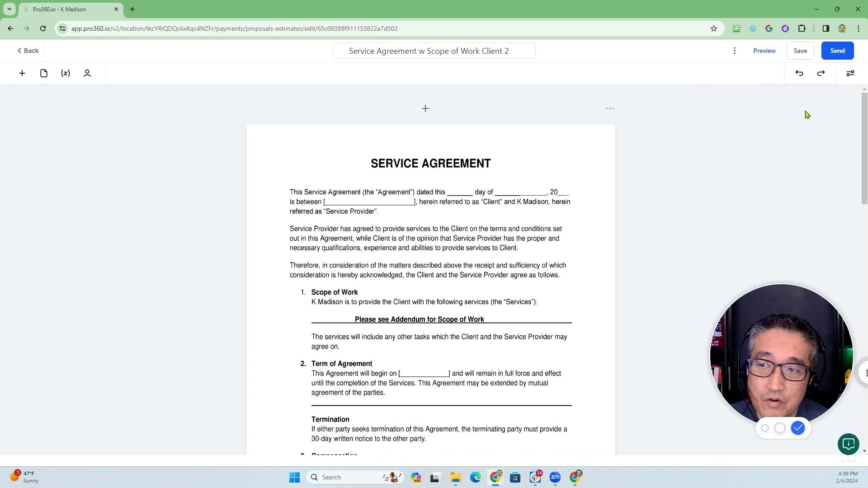
Step: Send the service agreement to its recipients via email
{"action": "left_click", "coordinate": [837, 52]}
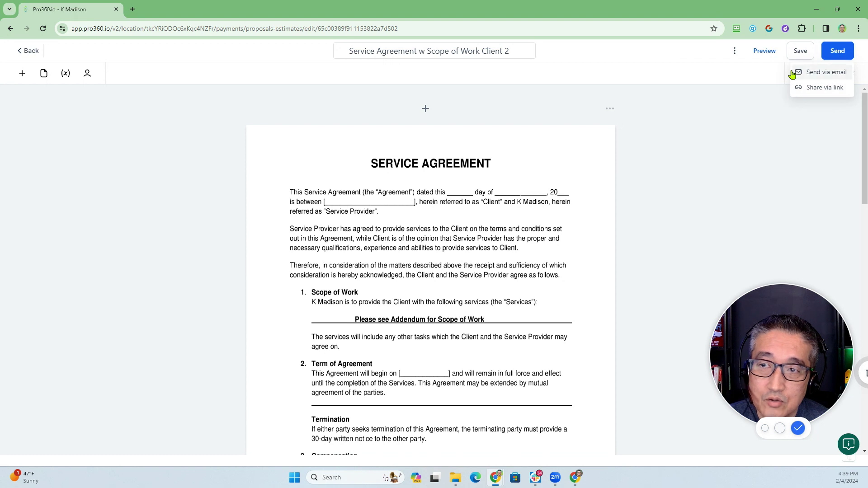
{"action": "left_click", "coordinate": [822, 74]}
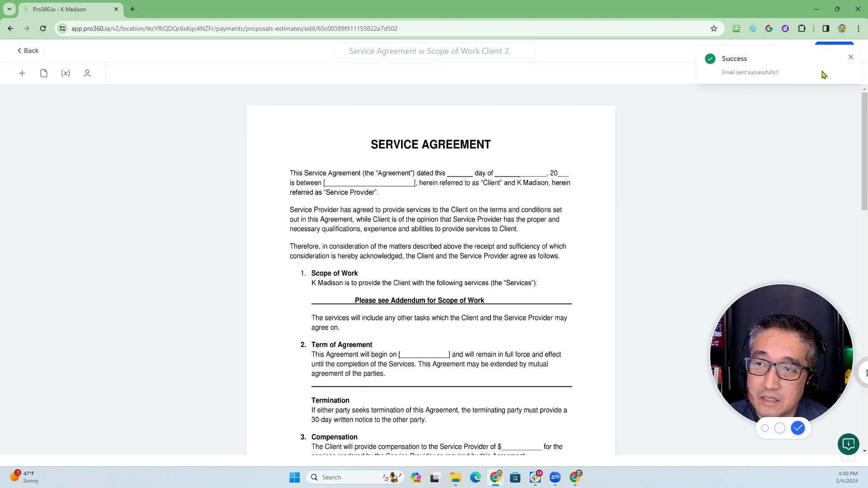
{"action": "left_click", "coordinate": [849, 58]}
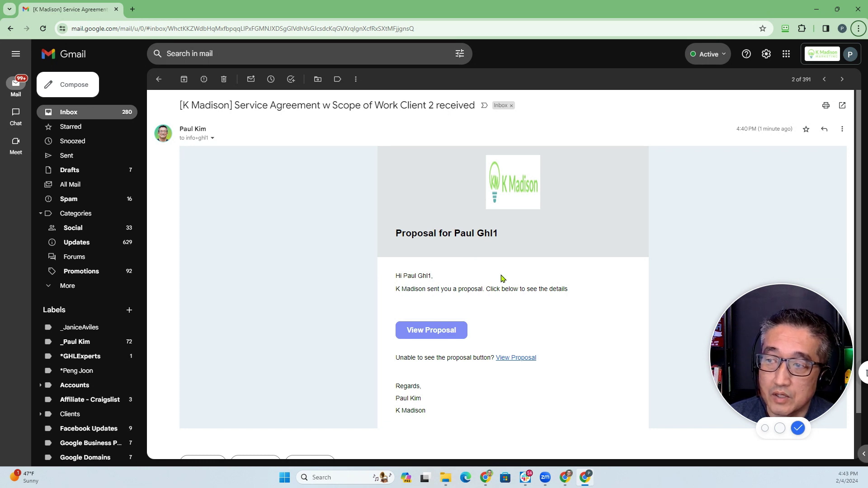
Step: In the first recipient's Gmail, open the proposal and sign the Client Signature field with the suggested typed signature
{"action": "left_click", "coordinate": [430, 333]}
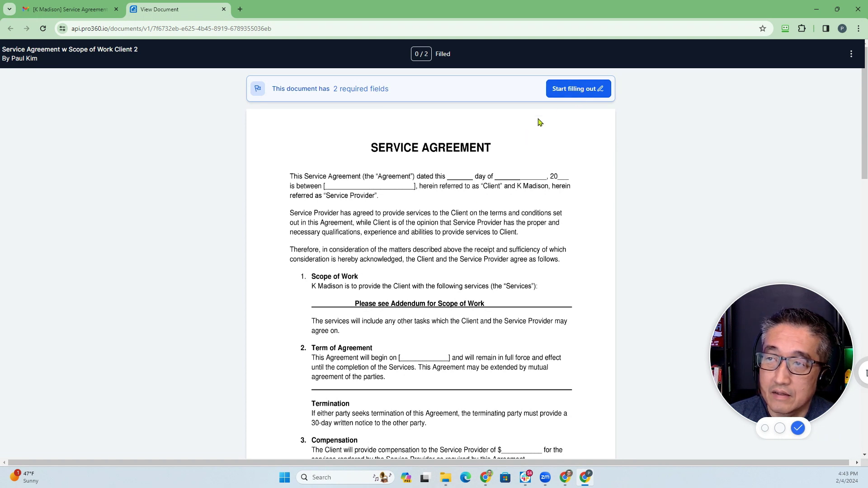
{"action": "left_click", "coordinate": [574, 90]}
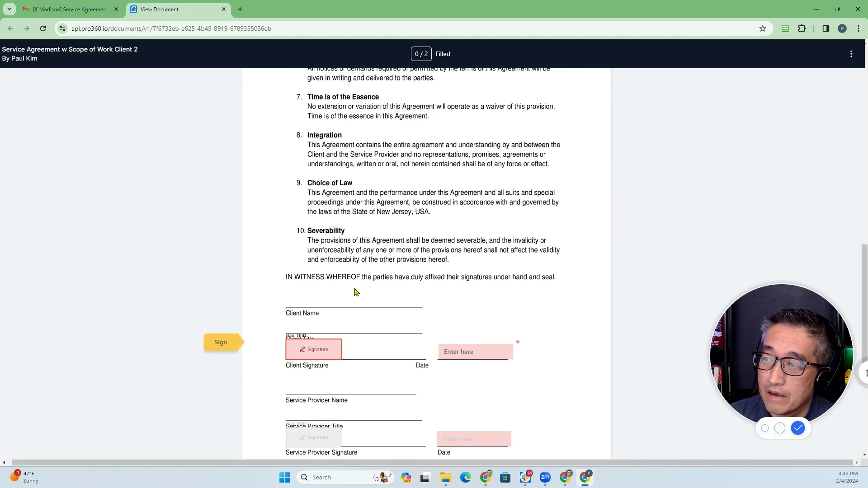
{"action": "left_click", "coordinate": [306, 348]}
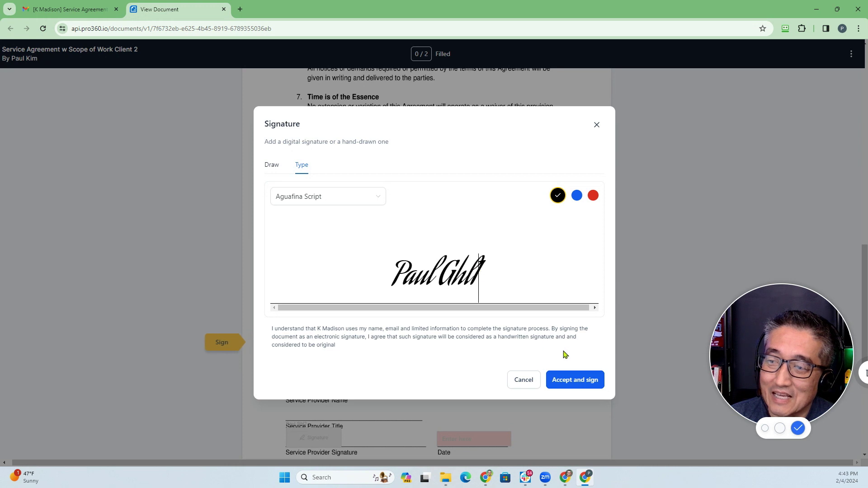
{"action": "left_click", "coordinate": [575, 380]}
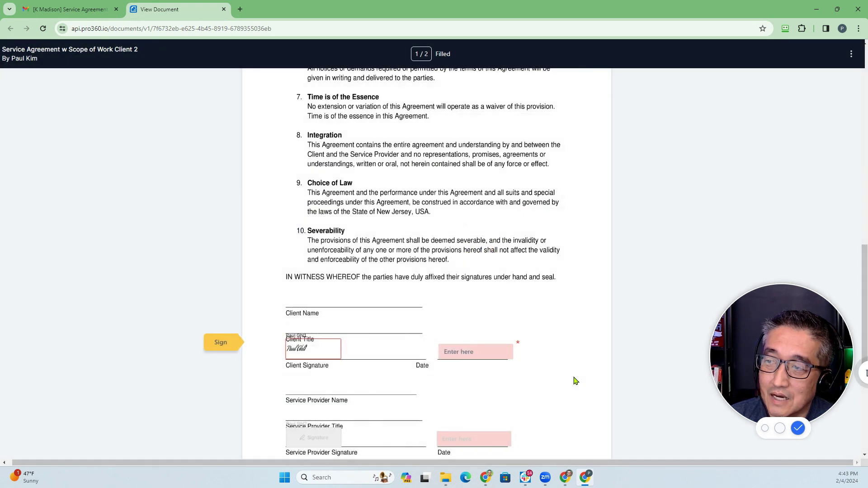
Step: Enter 2/4/24 as the client's signing date and finish the client's part of the document
{"action": "left_click", "coordinate": [485, 356]}
{"action": "type", "text": "2/4/24"}
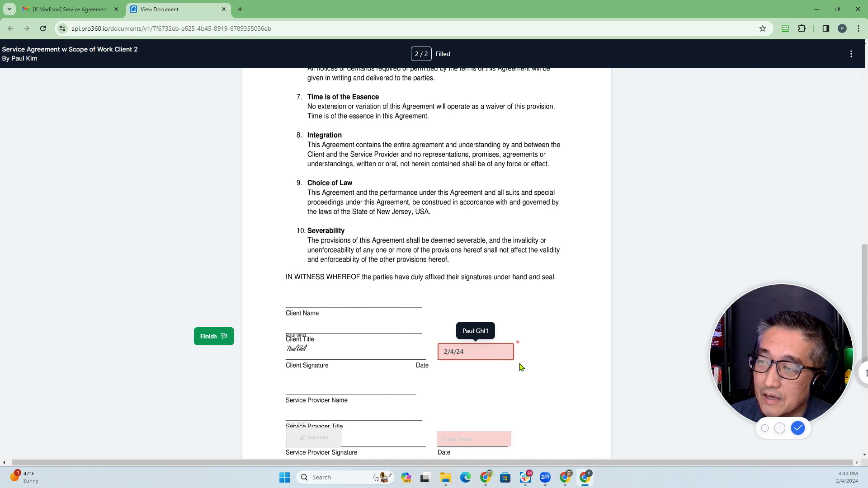
{"action": "left_click", "coordinate": [214, 337]}
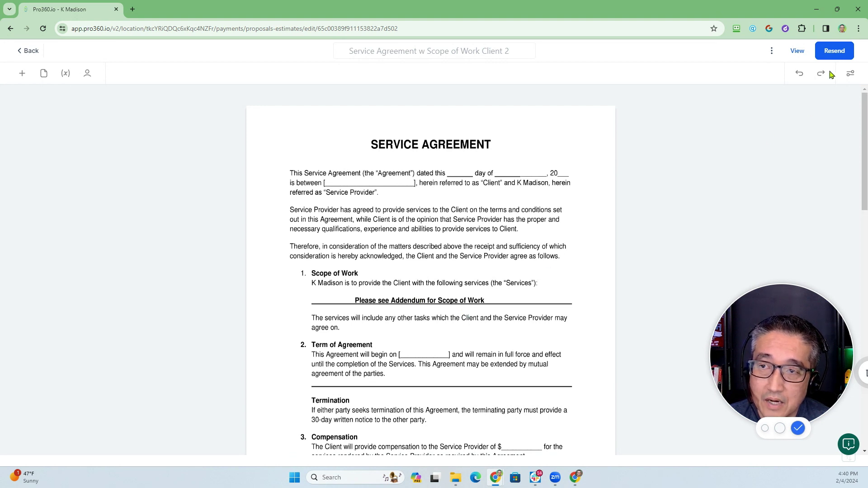
Step: Back in the sent agreement in Pro360.io, open the share links and copy the second signer's individual link
{"action": "left_click", "coordinate": [837, 54]}
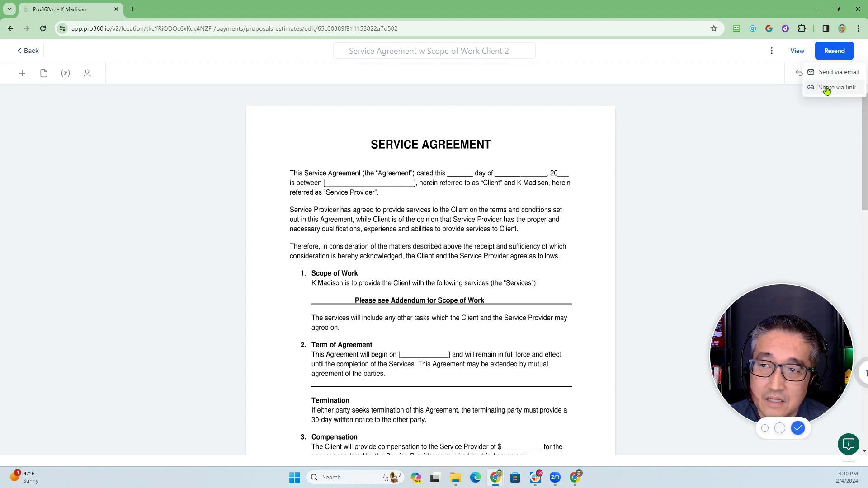
{"action": "left_click", "coordinate": [826, 88]}
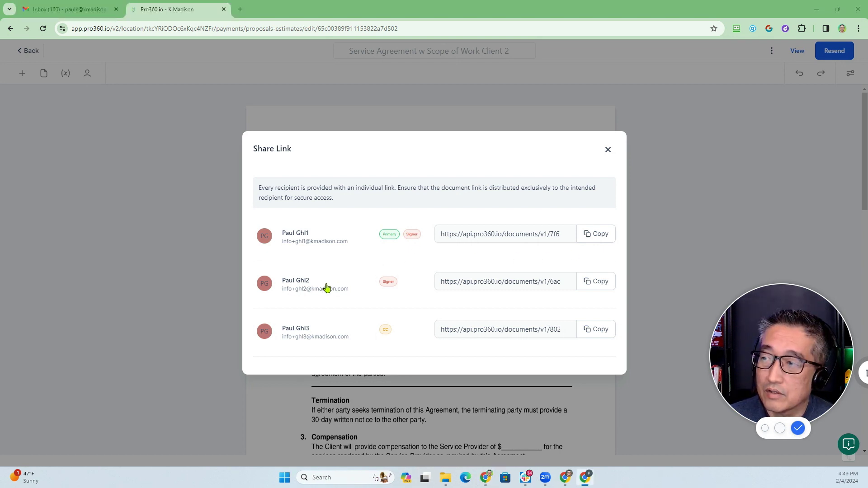
{"action": "left_click", "coordinate": [596, 282]}
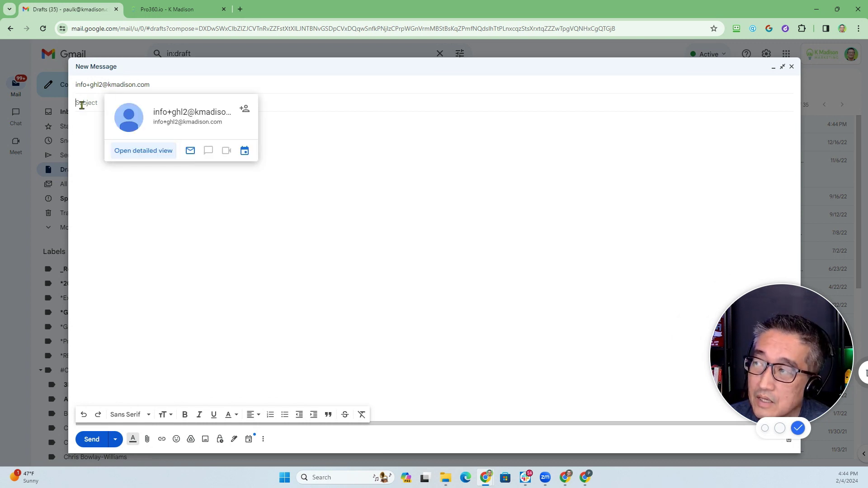
Step: In a new Gmail message to the second signer, set the subject to "service agreement" and write the greeting "Dear Potential Client 2,"
{"action": "left_click", "coordinate": [150, 105]}
{"action": "type", "text": "prop"}
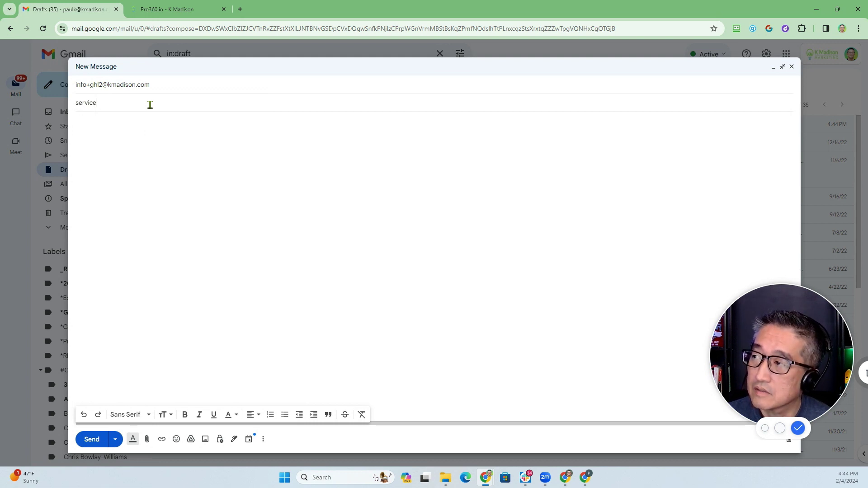
{"action": "type", "text": "nt"}
{"action": "key", "text": "Tab"}
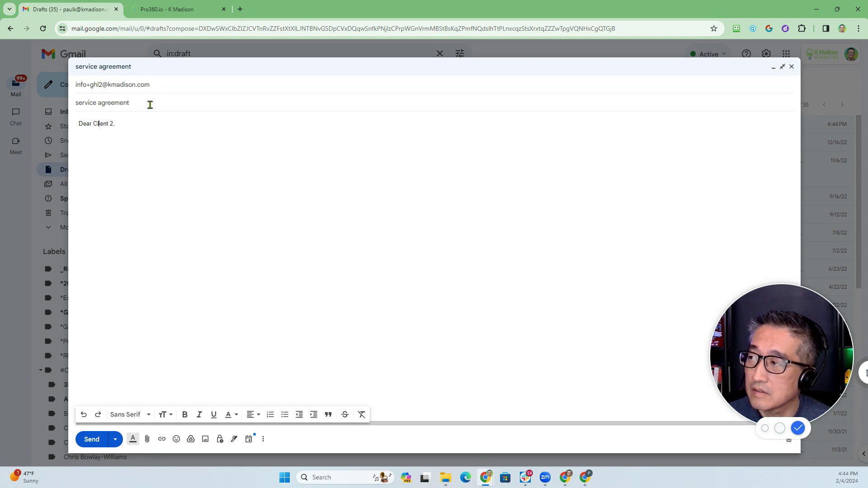
{"action": "type", "text": "Potential"}
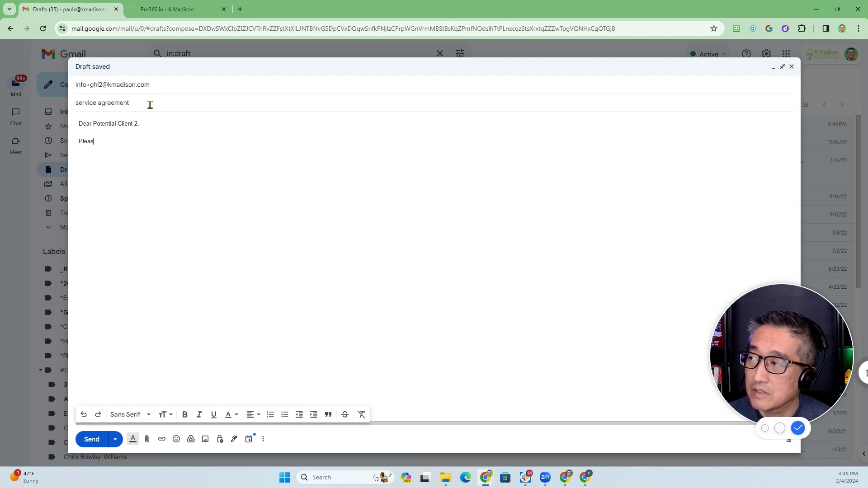
Step: Write "Please use the link below to sign the service agreement." in the message and paste the copied document link beneath it
{"action": "type", "text": " tach"}
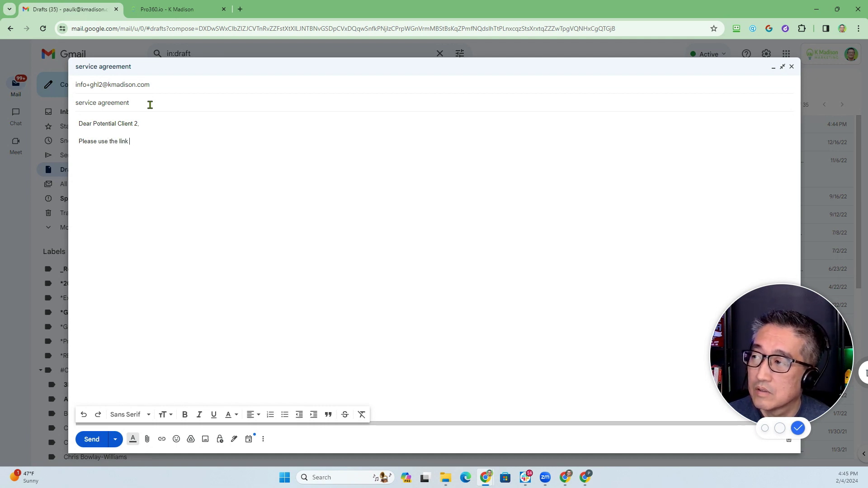
{"action": "type", "text": "gn th"}
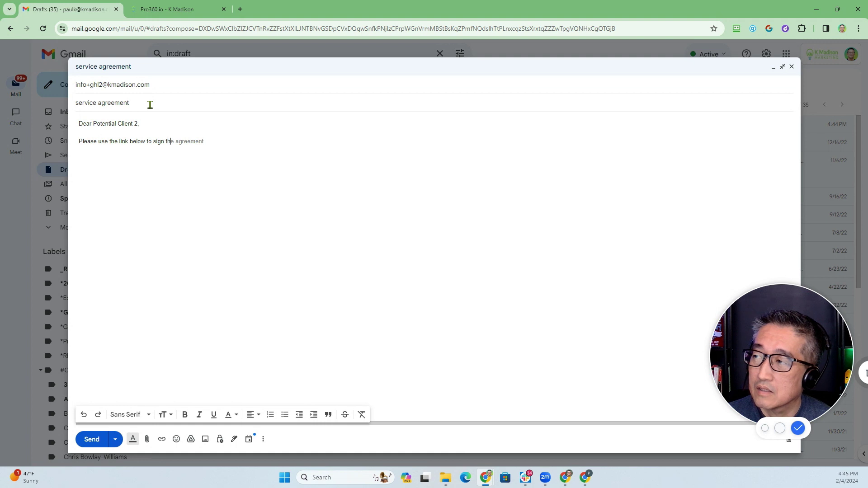
{"action": "type", "text": "e service agreement."}
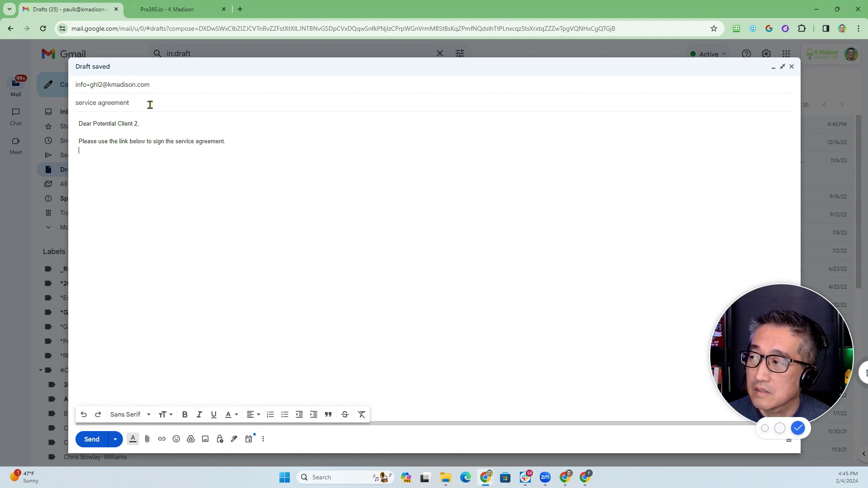
{"action": "key", "text": "ctrl+v"}
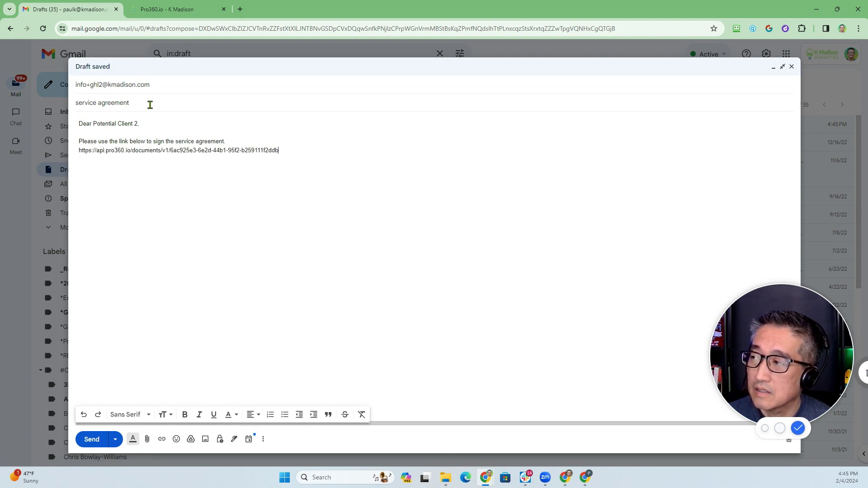
Step: Add "Find attached the scope of work in reference to the service agreement.", close with a thank-you, and send the email
{"action": "key", "text": "BackSpace"}
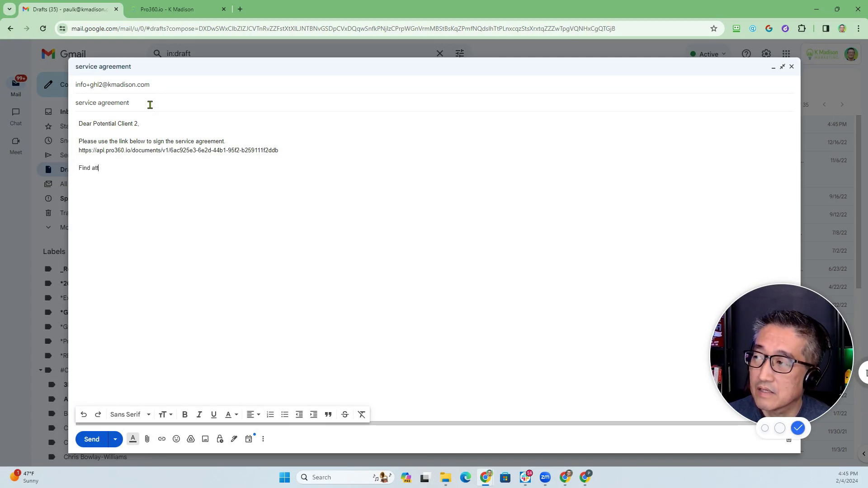
{"action": "type", "text": "ope of work in reference to the service a"}
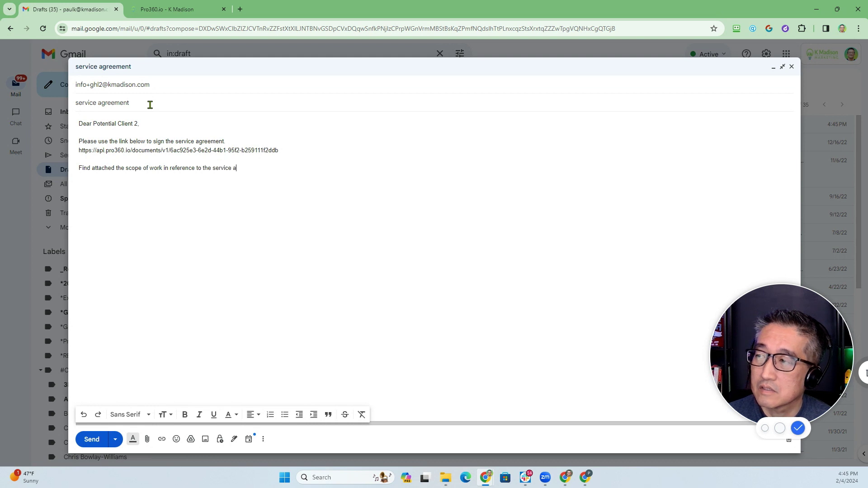
{"action": "type", "text": "greement.  Th"}
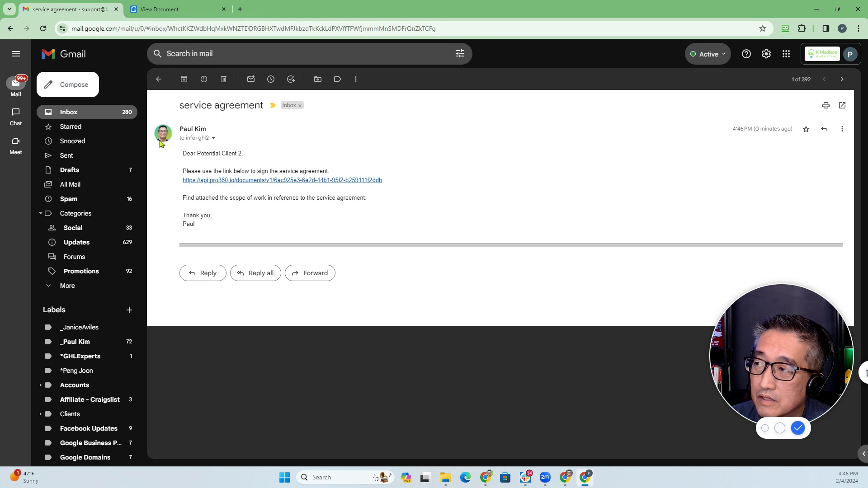
Step: Open the agreement from the emailed link and try the Vujahday Script style for the Service Provider Signature
{"action": "left_click", "coordinate": [262, 182]}
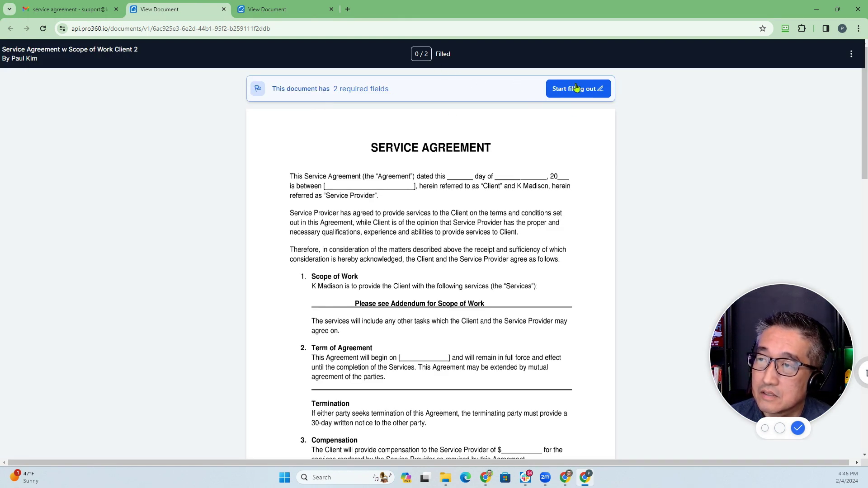
{"action": "left_click", "coordinate": [577, 89]}
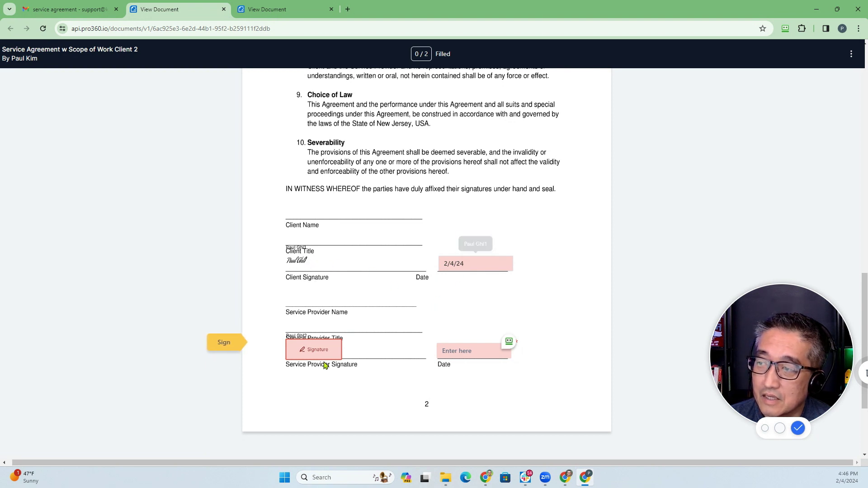
{"action": "left_click", "coordinate": [310, 351]}
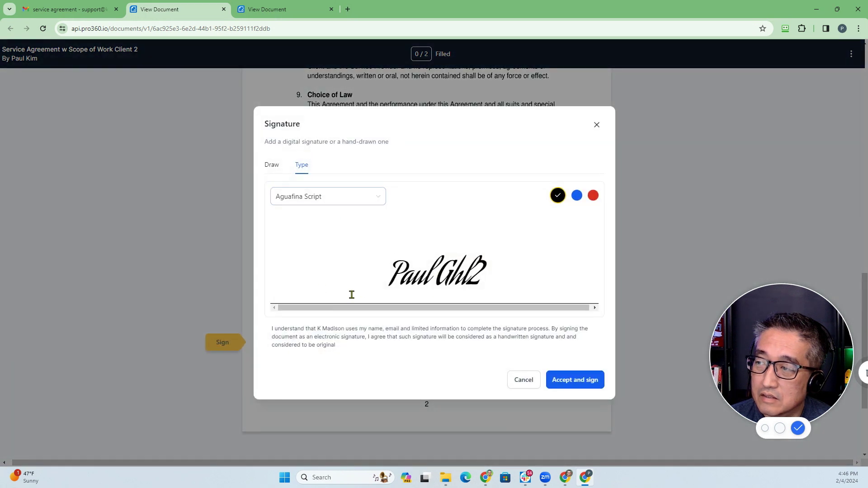
{"action": "left_click", "coordinate": [306, 196]}
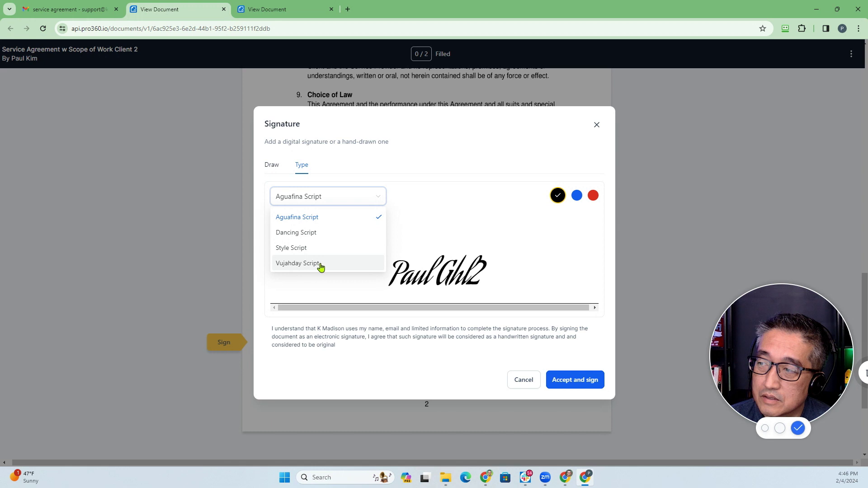
{"action": "left_click", "coordinate": [306, 264]}
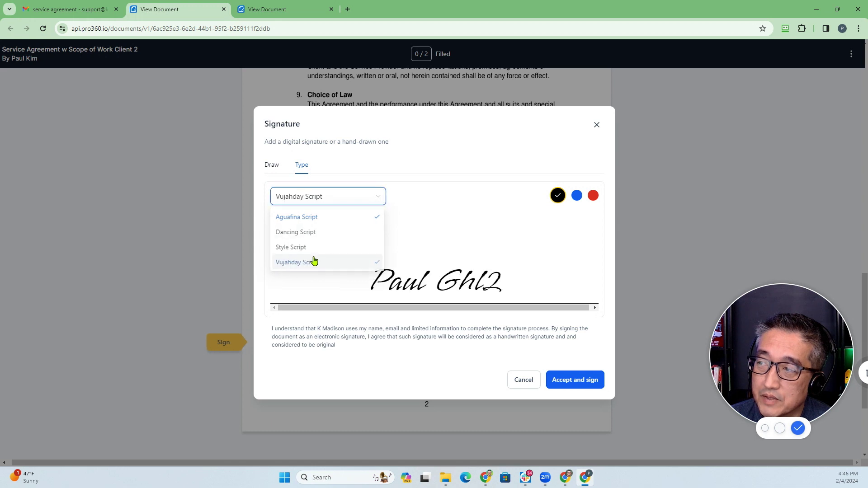
Step: Hand-draw the Service Provider Signature instead of using typed text, and accept it
{"action": "left_click", "coordinate": [272, 166]}
{"action": "mouse_move", "coordinate": [368, 240]}
{"action": "left_mouse_down"}
{"action": "mouse_move", "coordinate": [371, 232]}
{"action": "mouse_move", "coordinate": [379, 252]}
{"action": "mouse_move", "coordinate": [457, 287]}
{"action": "mouse_move", "coordinate": [531, 274]}
{"action": "left_mouse_up"}
{"action": "left_click", "coordinate": [411, 263]}
{"action": "left_click", "coordinate": [575, 381]}
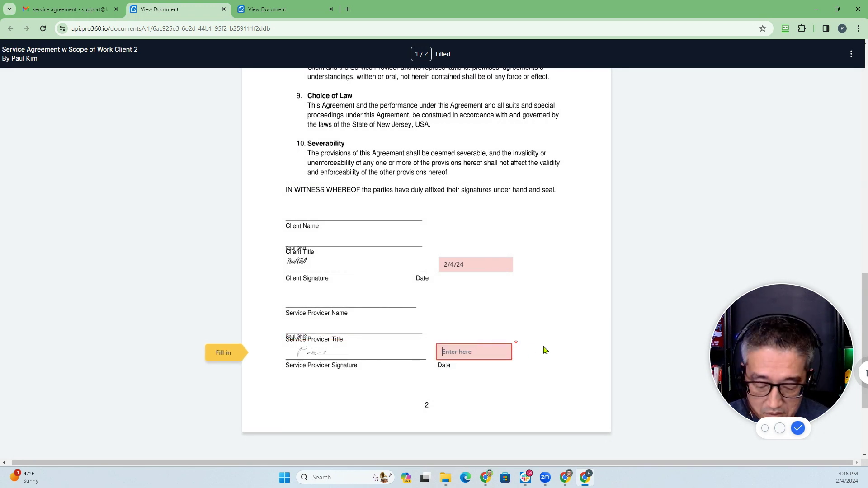
Step: Enter 2/4/24 as the date beside the Service Provider Signature and finish signing the agreement
{"action": "type", "text": "2/4/24"}
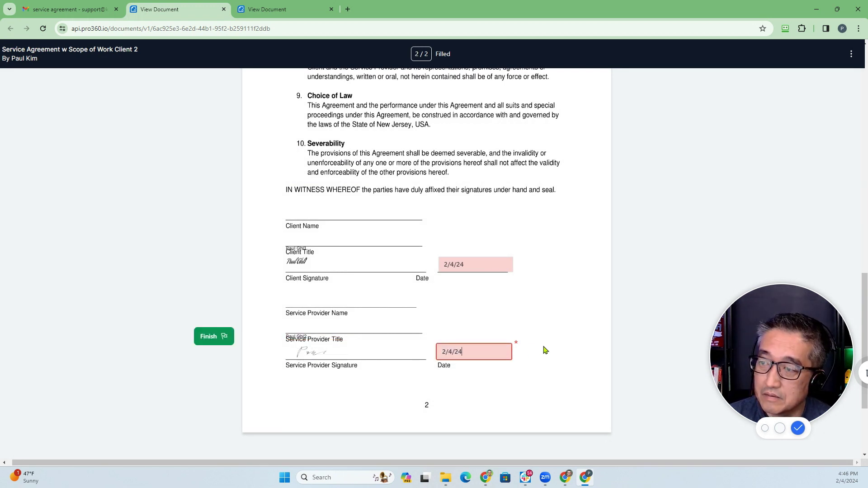
{"action": "left_click", "coordinate": [220, 336]}
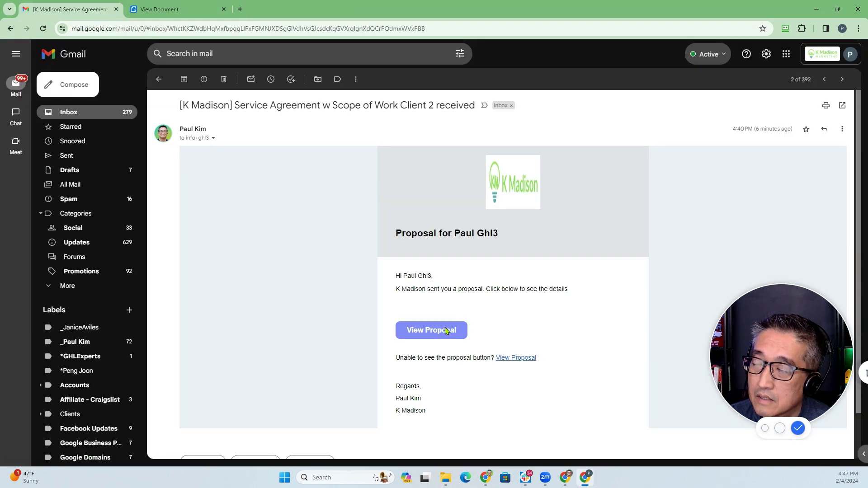
Step: Open the proposal from the remaining recipient's received email, start filling it out, and finish the document
{"action": "left_click", "coordinate": [444, 329]}
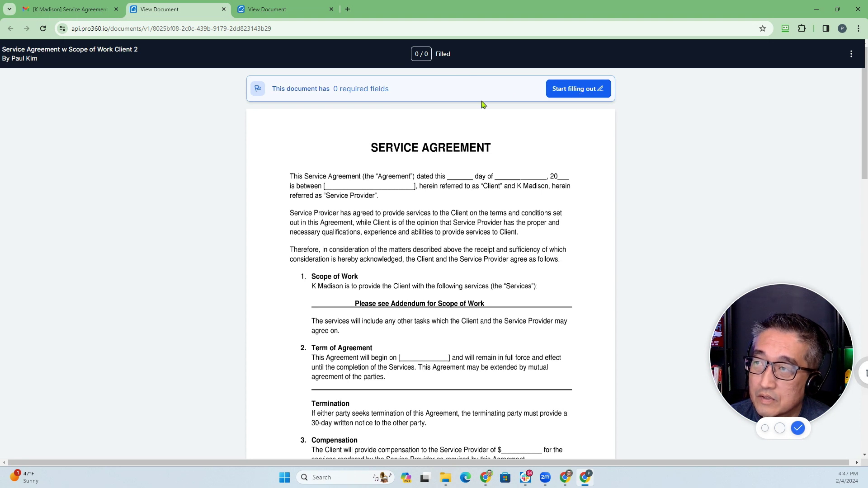
{"action": "left_click", "coordinate": [574, 91]}
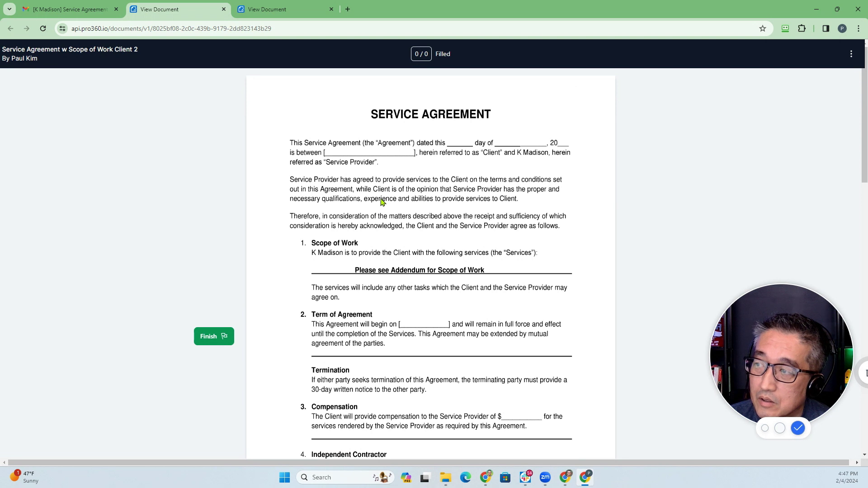
{"action": "left_click", "coordinate": [222, 337]}
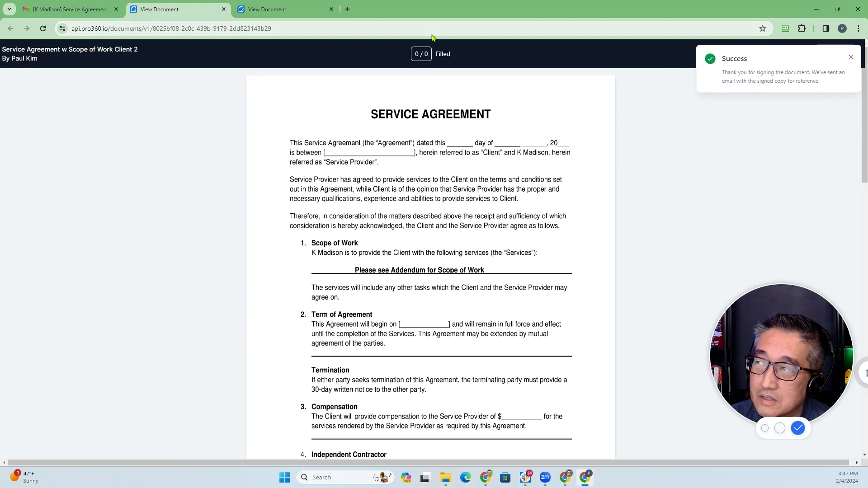
Step: Return to Documents & Contracts in Pro360.io and show the completed documents
{"action": "double_click", "coordinate": [413, 13]}
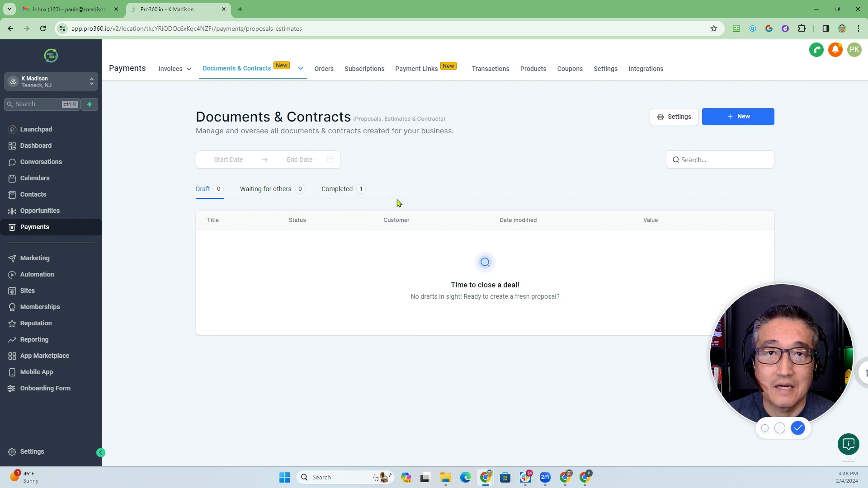
{"action": "left_click", "coordinate": [343, 193]}
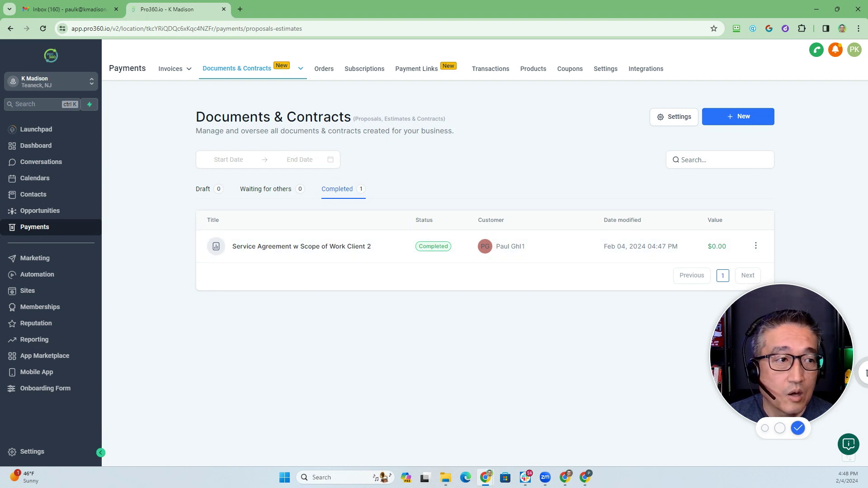
Step: Switch to Gmail, open the PDF attached to the signed-agreement email, and review its pages through the Signature Certificate
{"action": "left_click", "coordinate": [585, 477]}
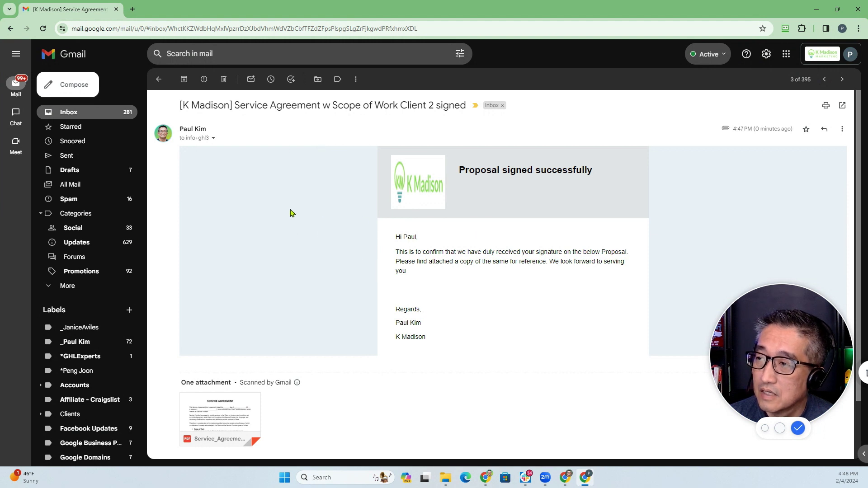
{"action": "left_click", "coordinate": [229, 416]}
{"action": "scroll", "coordinate": [404, 246], "scroll_direction": "down", "scroll_amount": 5}
{"action": "scroll", "coordinate": [405, 243], "scroll_direction": "down", "scroll_amount": 10}
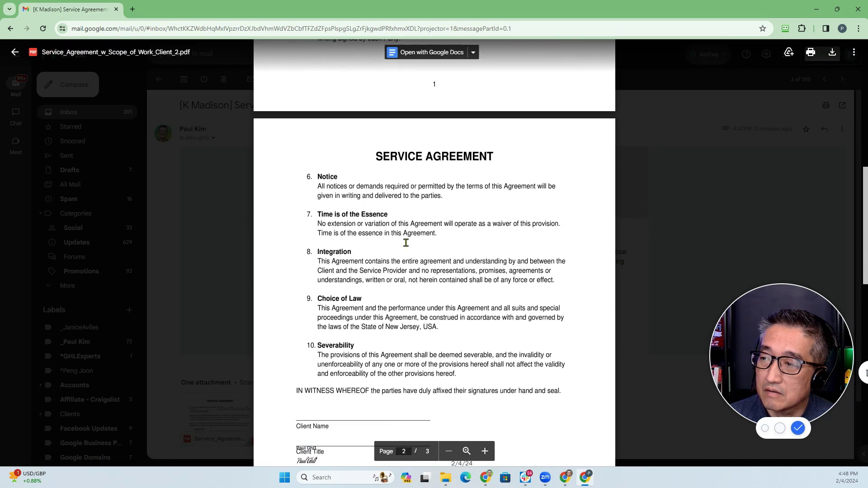
{"action": "scroll", "coordinate": [374, 223], "scroll_direction": "down", "scroll_amount": 5}
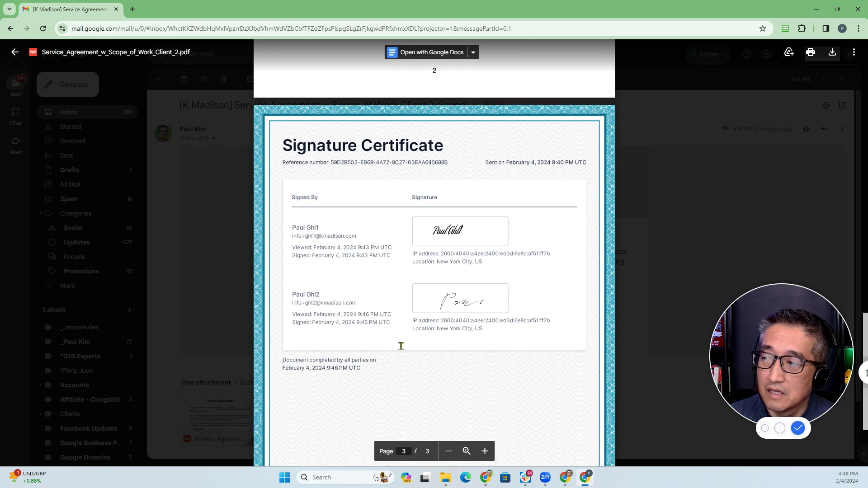
{"action": "scroll", "coordinate": [401, 325], "scroll_direction": "down", "scroll_amount": 2}
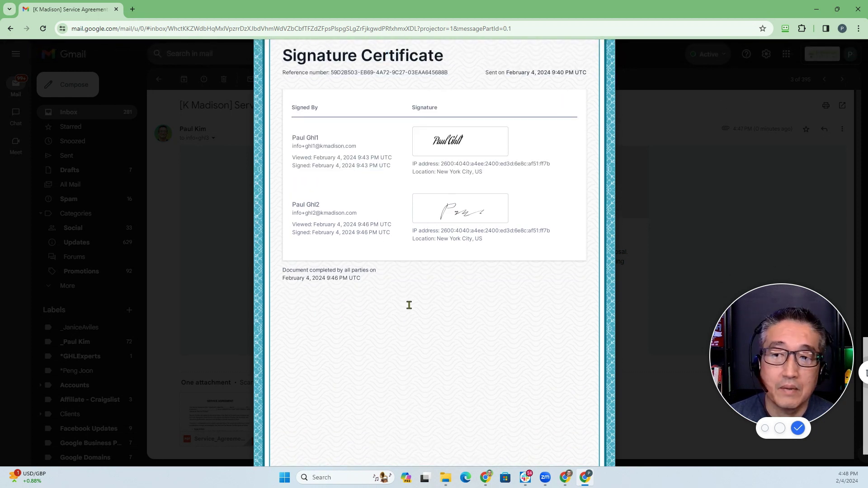
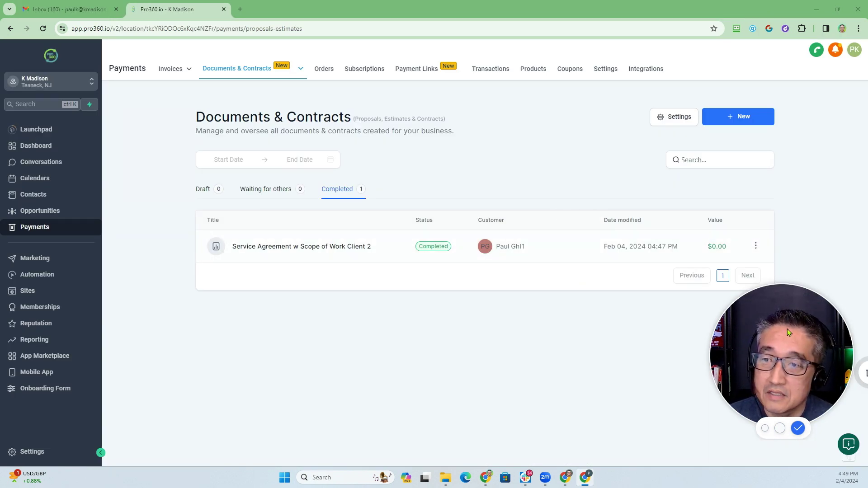
Step: Review the actions available for the completed Service Agreement w Scope of Work Client 2
{"action": "left_click", "coordinate": [755, 246]}
{"action": "left_click_drag", "start_coordinate": [771, 361], "coordinate": [773, 102]}
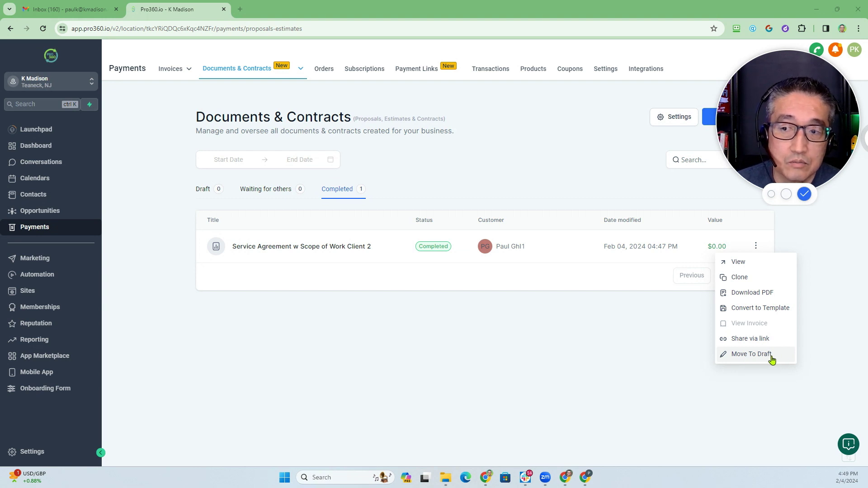
{"action": "left_click", "coordinate": [632, 307]}
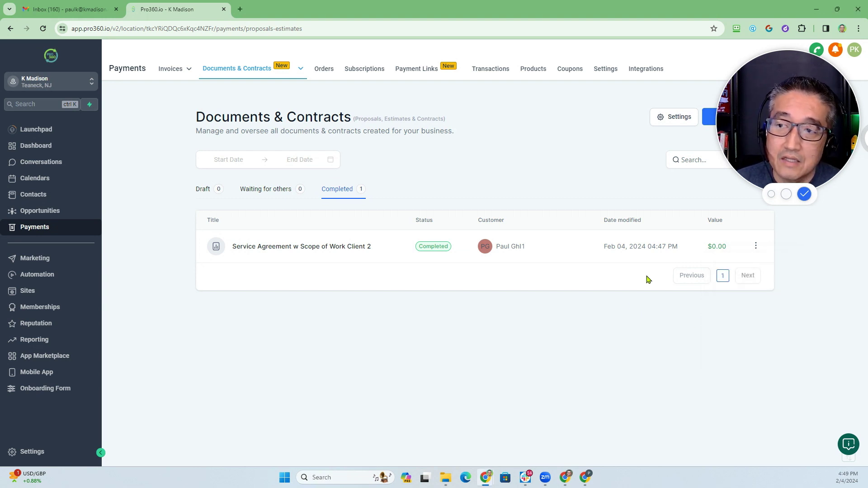
{"action": "left_click_drag", "start_coordinate": [818, 114], "coordinate": [792, 360]}
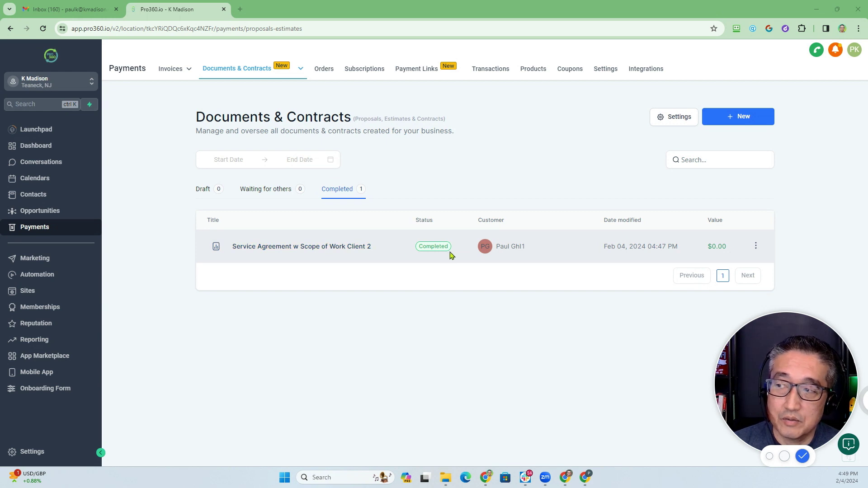
Step: Save the Product Invoicing document settings with invoices sent automatically after document completion
{"action": "left_click", "coordinate": [666, 119]}
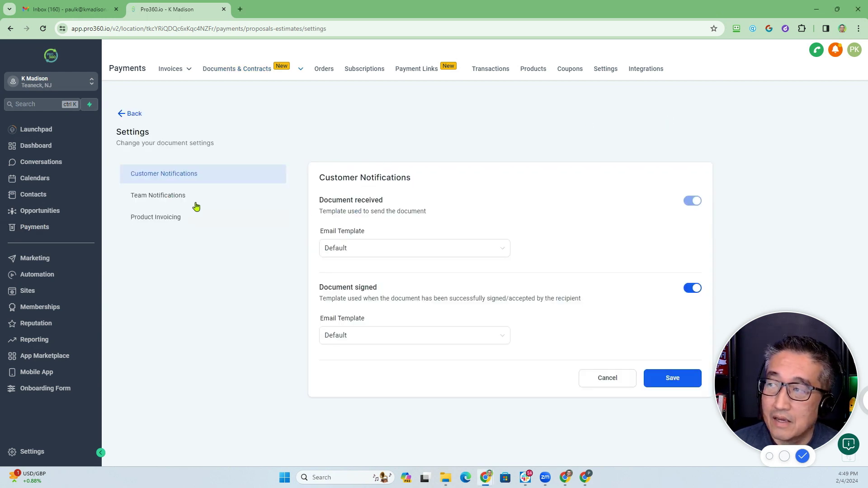
{"action": "left_click", "coordinate": [159, 222]}
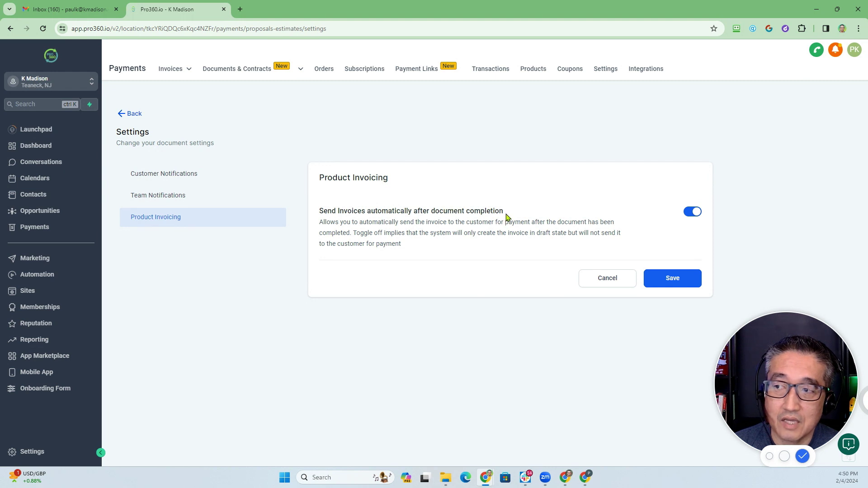
{"action": "left_click", "coordinate": [690, 212]}
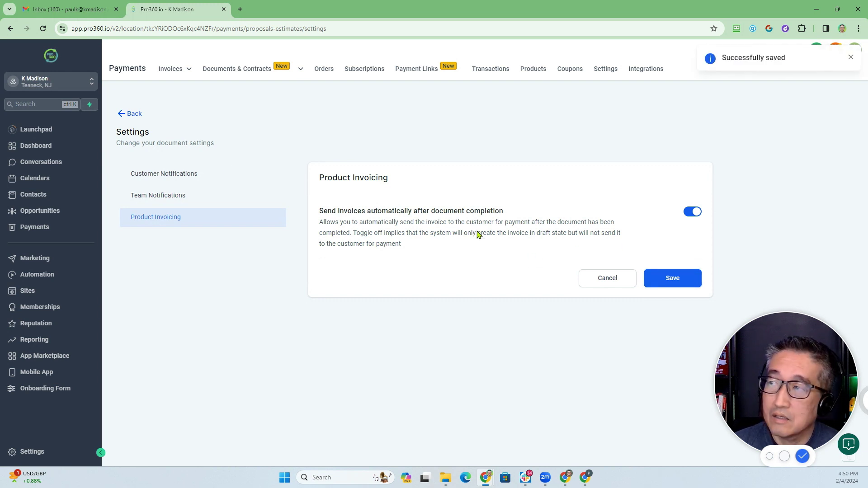
Step: Go back to the completed documents and check the View Invoice option for Service Agreement w Scope of Work Client 2
{"action": "left_click", "coordinate": [123, 118]}
{"action": "left_click", "coordinate": [340, 192]}
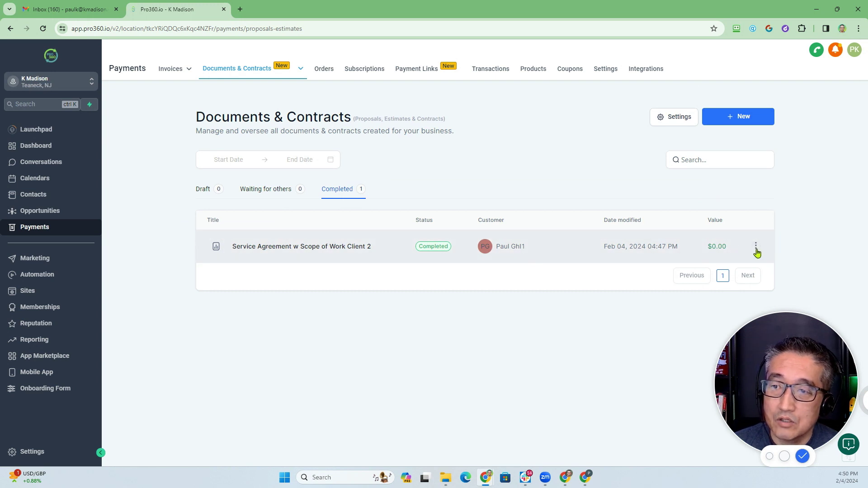
{"action": "left_click", "coordinate": [757, 250]}
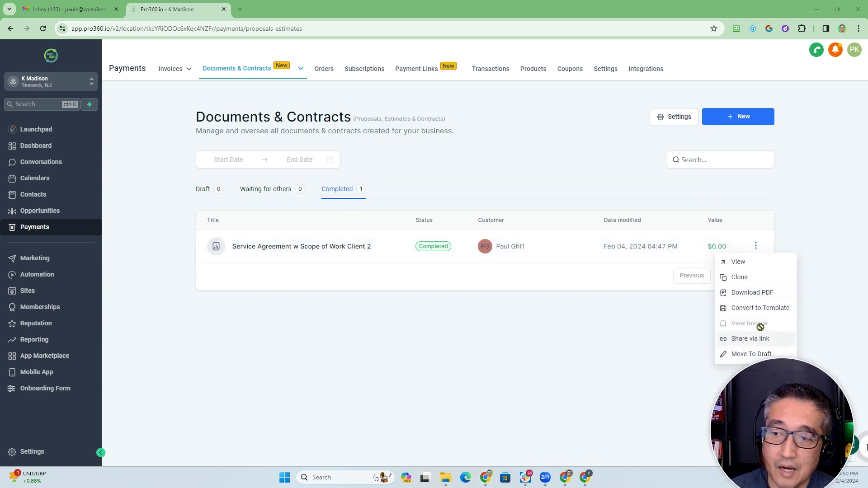